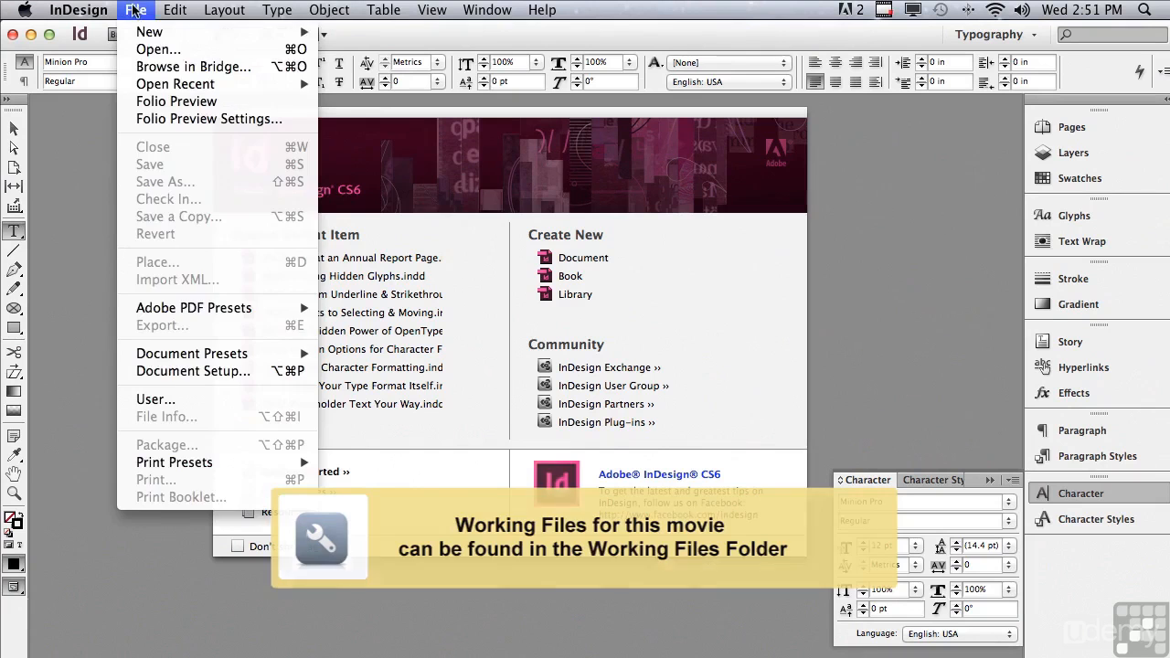
Open the document "0607 Format an Annual Report Page.indd" from the InDesign CS6 Sample Layouts folder.
{"action": "left_click", "coordinate": [152, 50]}
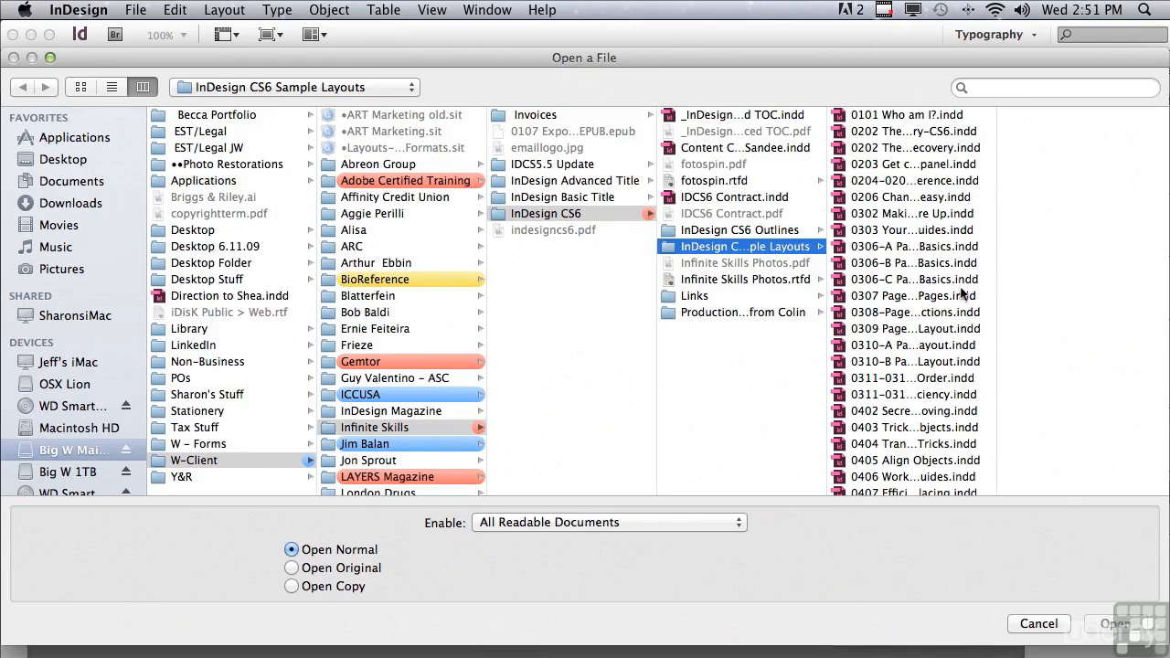
{"action": "left_click_drag", "start_coordinate": [996, 272], "coordinate": [969, 493]}
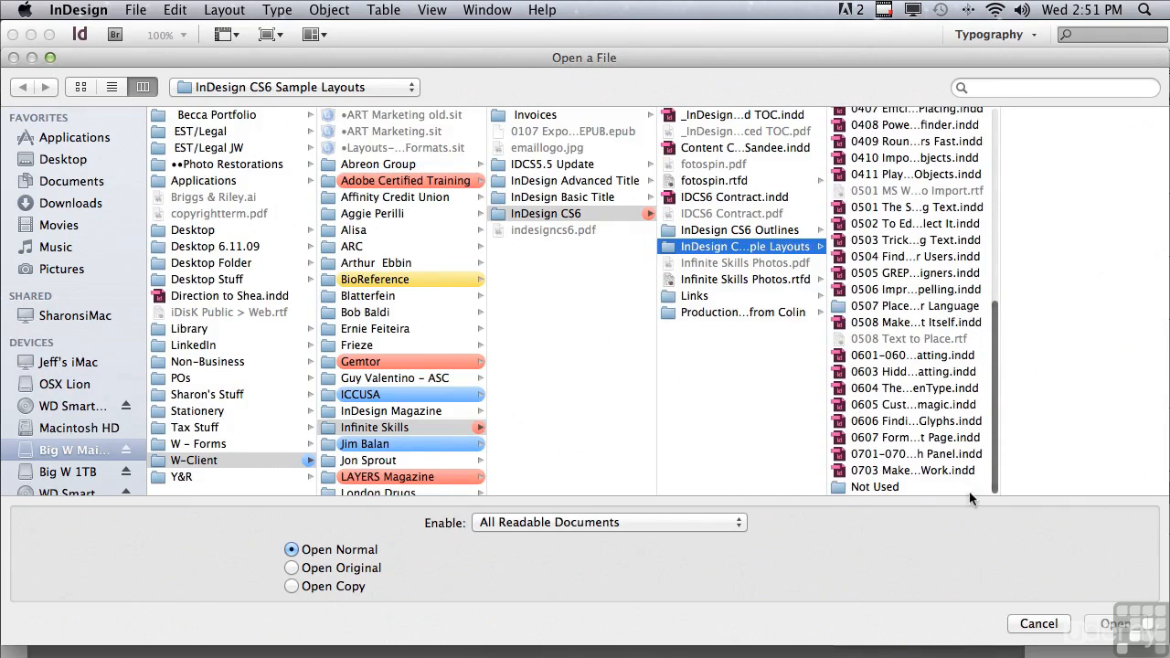
{"action": "left_click", "coordinate": [864, 439]}
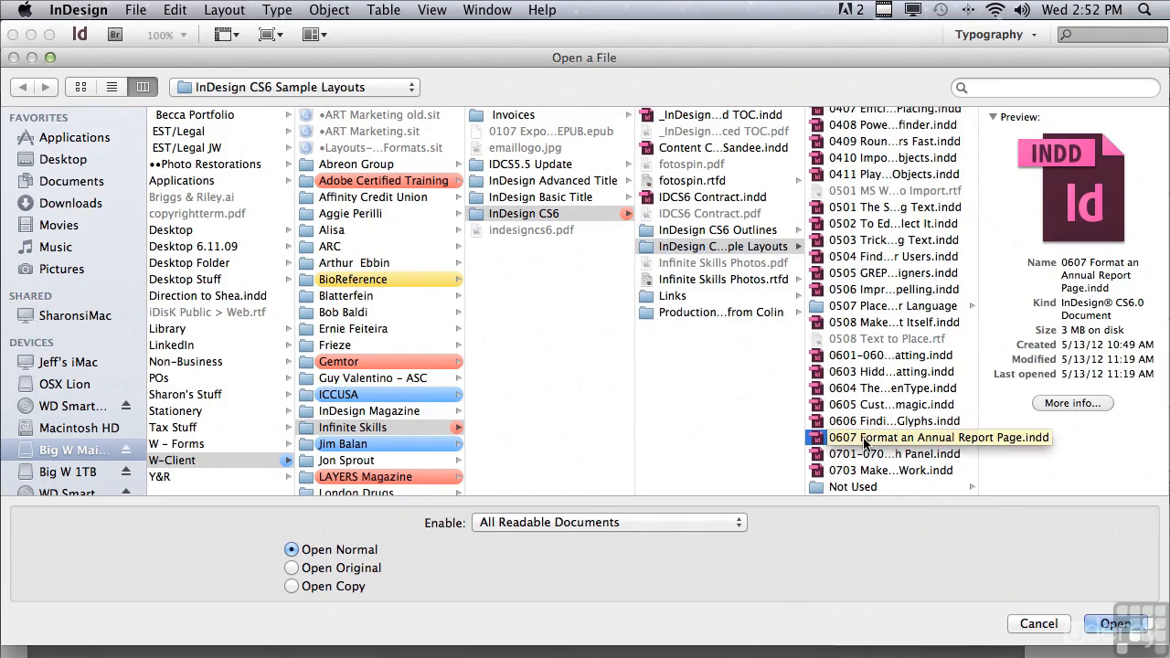
{"action": "left_click", "coordinate": [1113, 623]}
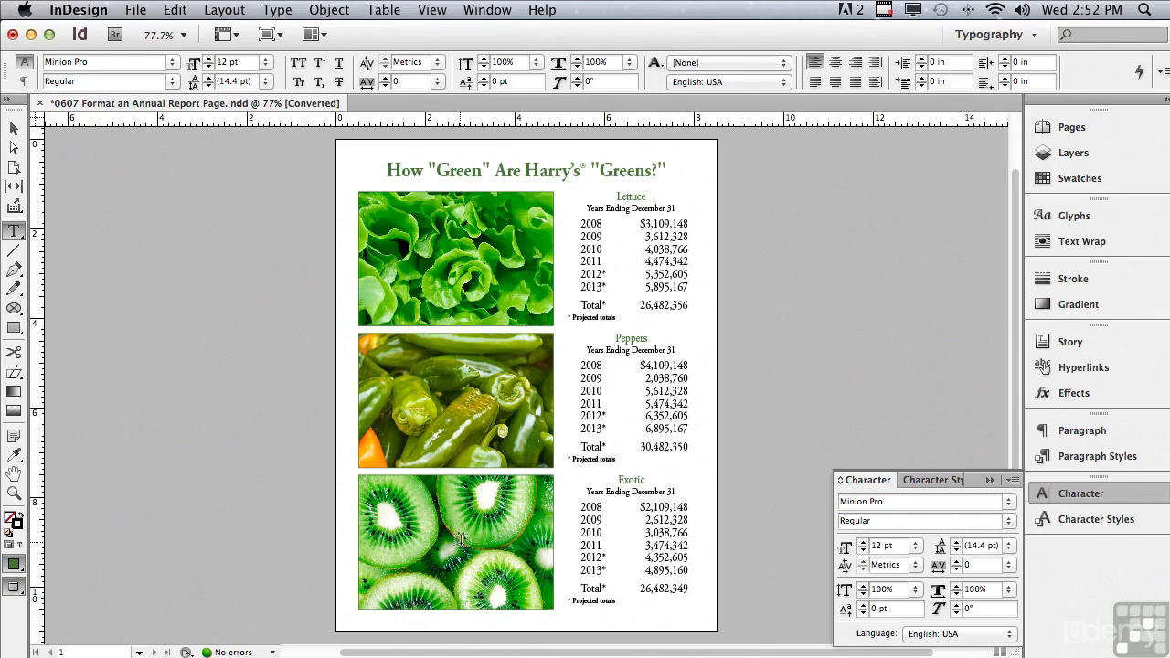
Place the text cursor before the page headline and load the Find/Change query "Straight Double to Typographers Quote".
{"action": "left_click", "coordinate": [13, 494]}
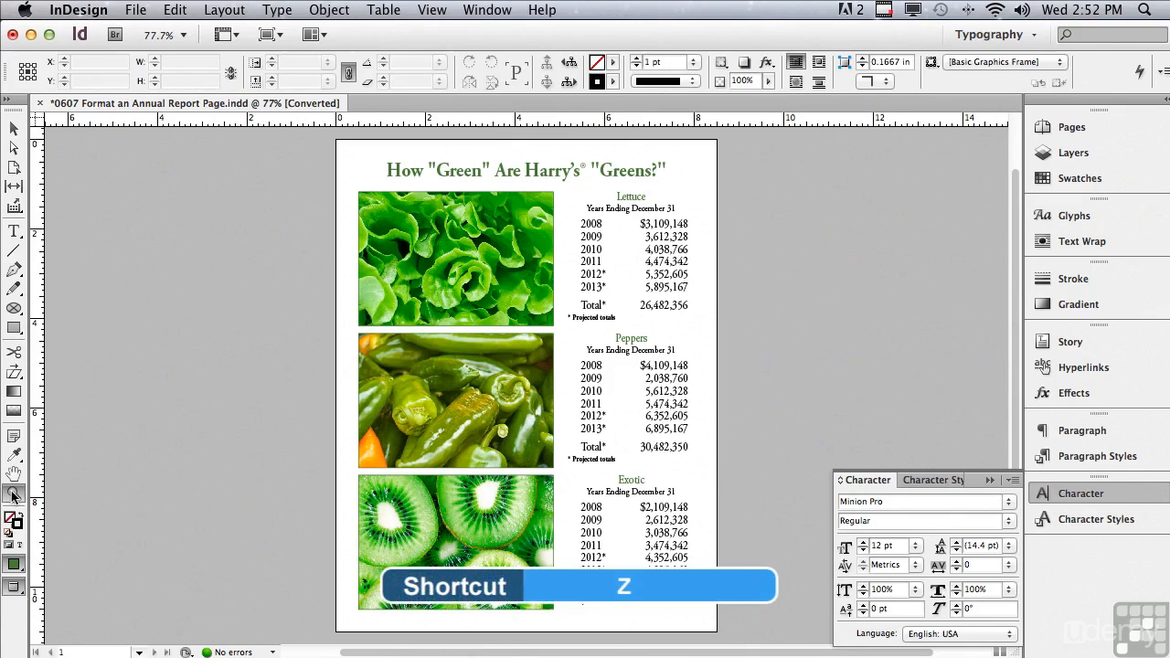
{"action": "left_click_drag", "start_coordinate": [322, 136], "coordinate": [732, 274]}
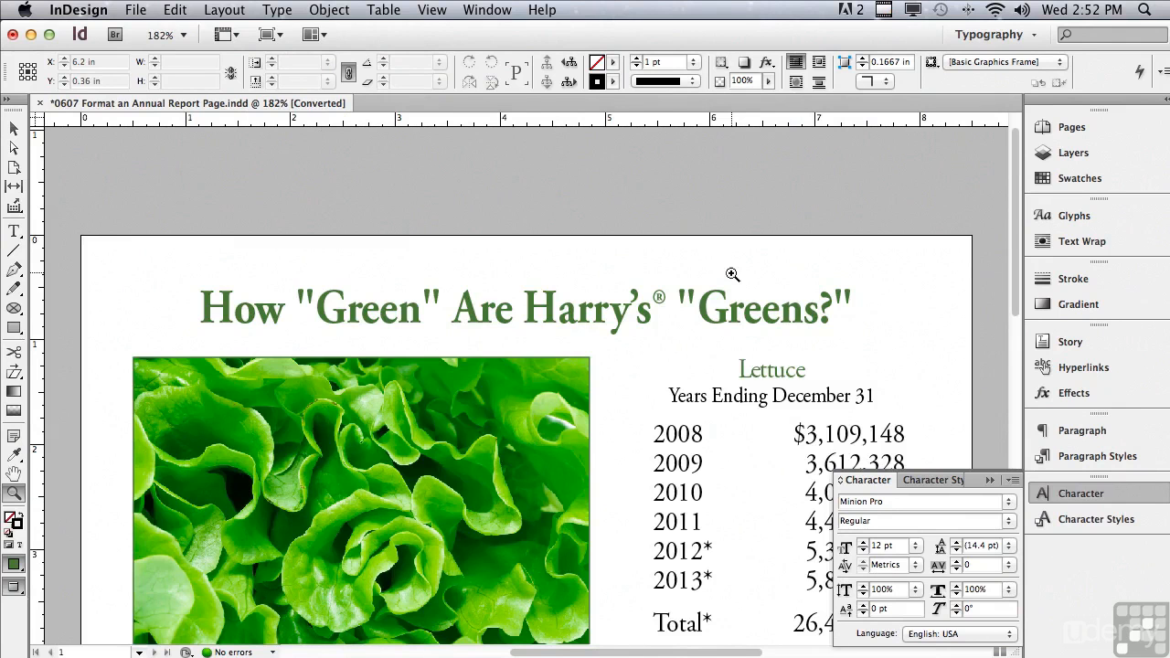
{"action": "left_click", "coordinate": [14, 232]}
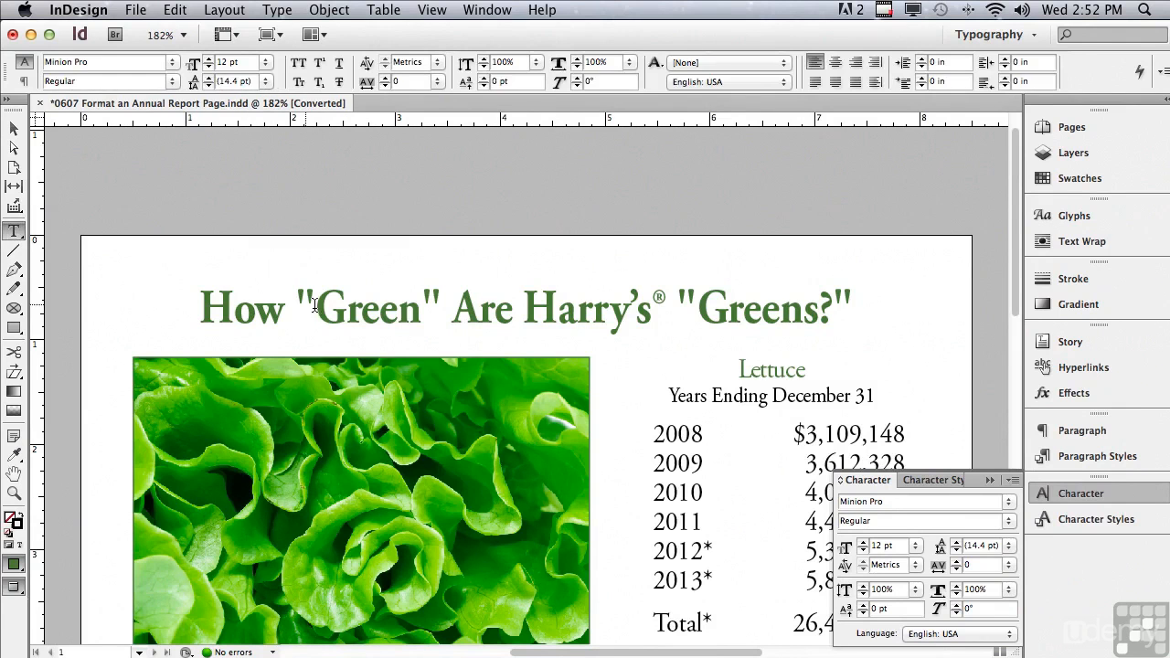
{"action": "left_click_drag", "start_coordinate": [295, 308], "coordinate": [317, 308]}
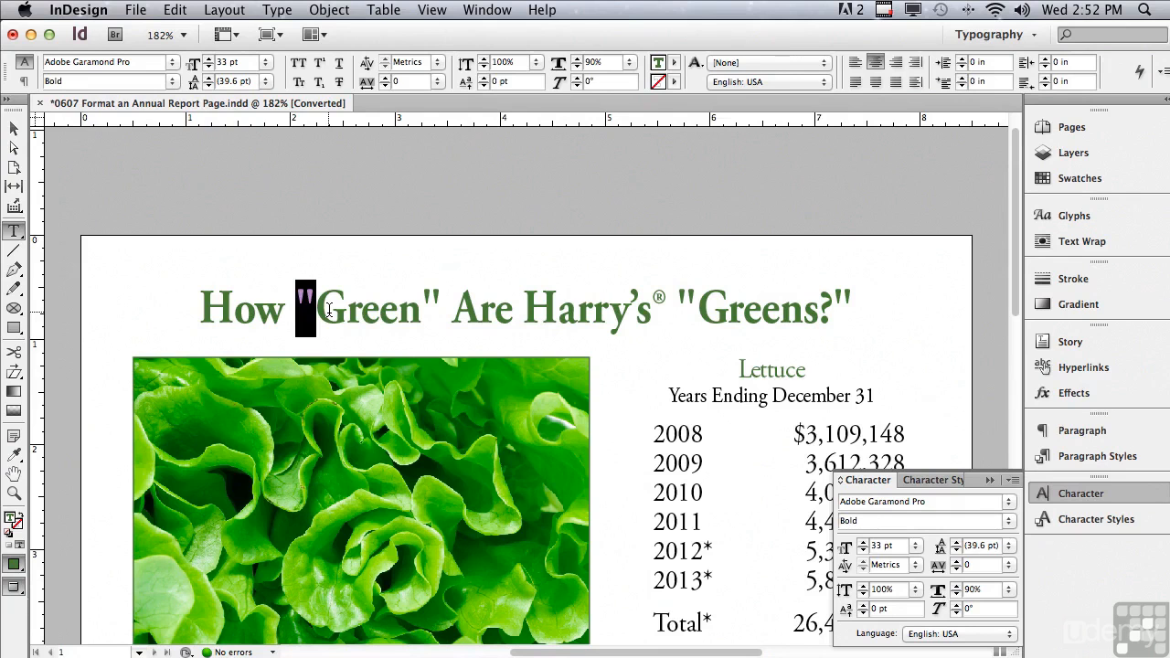
{"action": "left_click", "coordinate": [190, 299]}
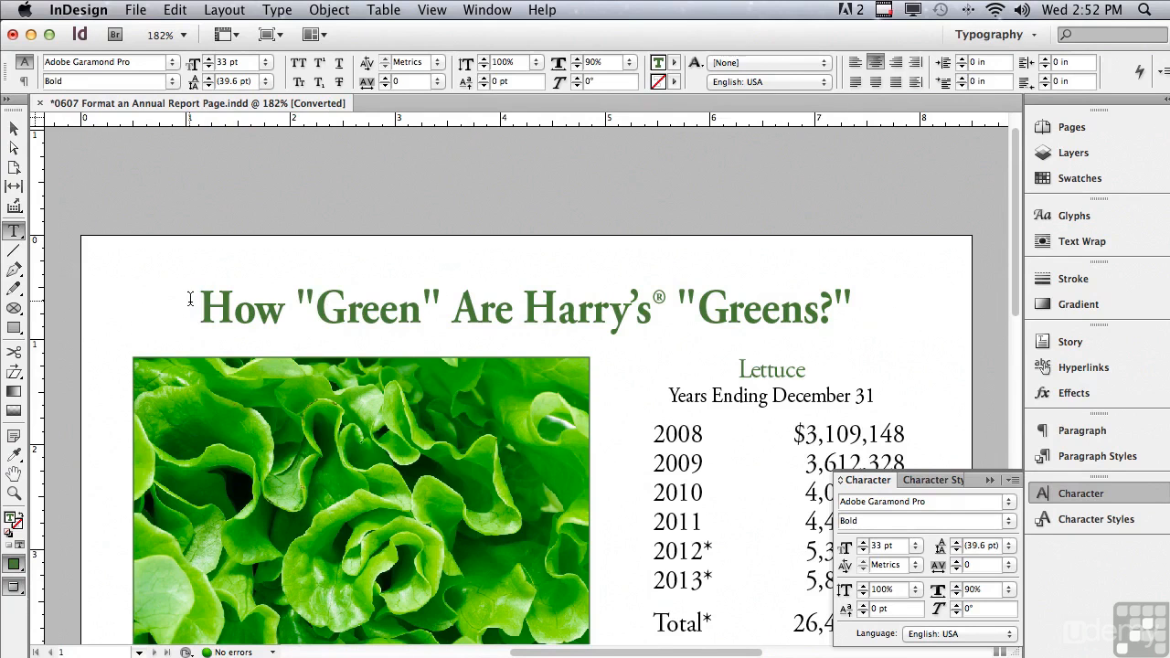
{"action": "left_click", "coordinate": [171, 9]}
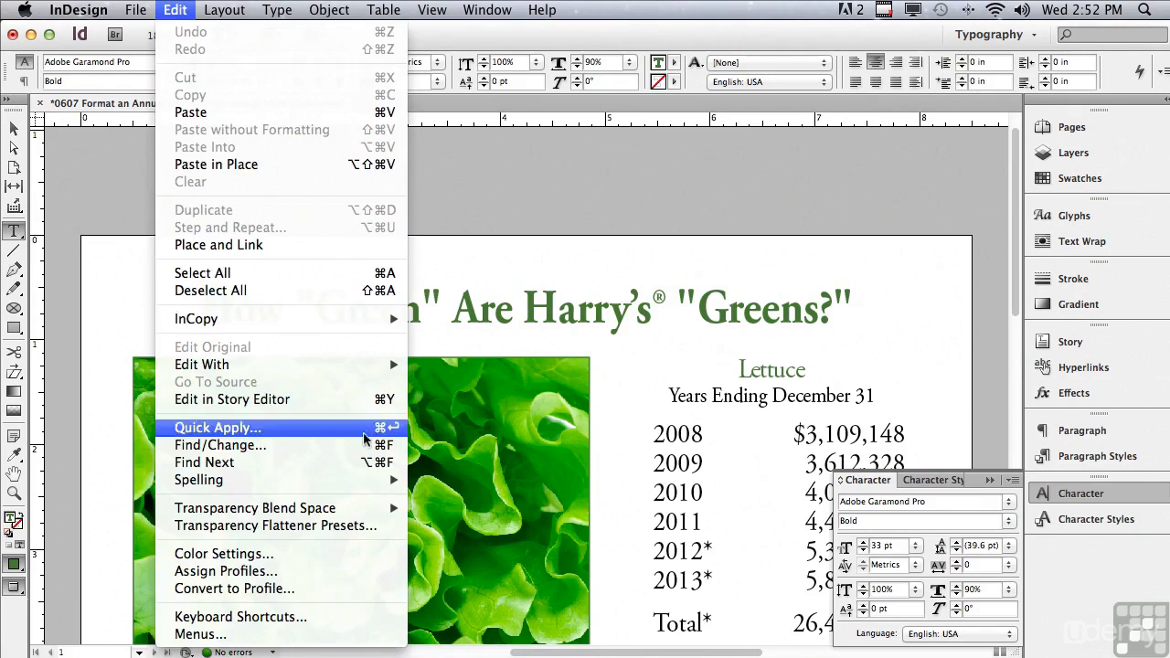
{"action": "left_click", "coordinate": [365, 444]}
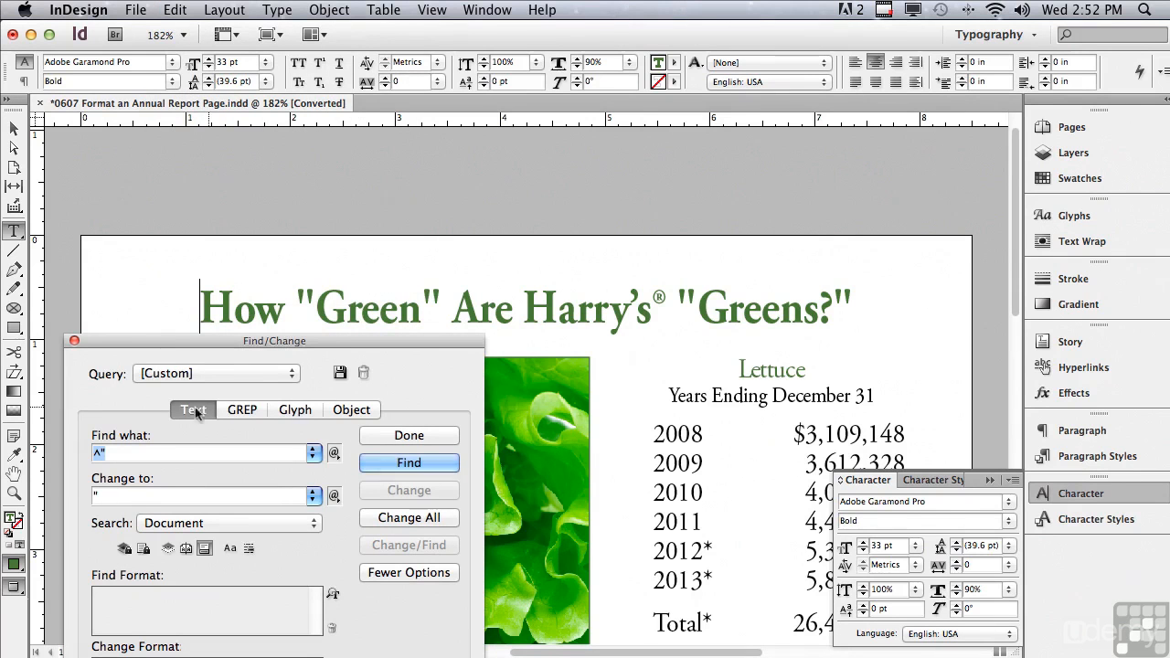
{"action": "left_click_drag", "start_coordinate": [171, 349], "coordinate": [218, 356]}
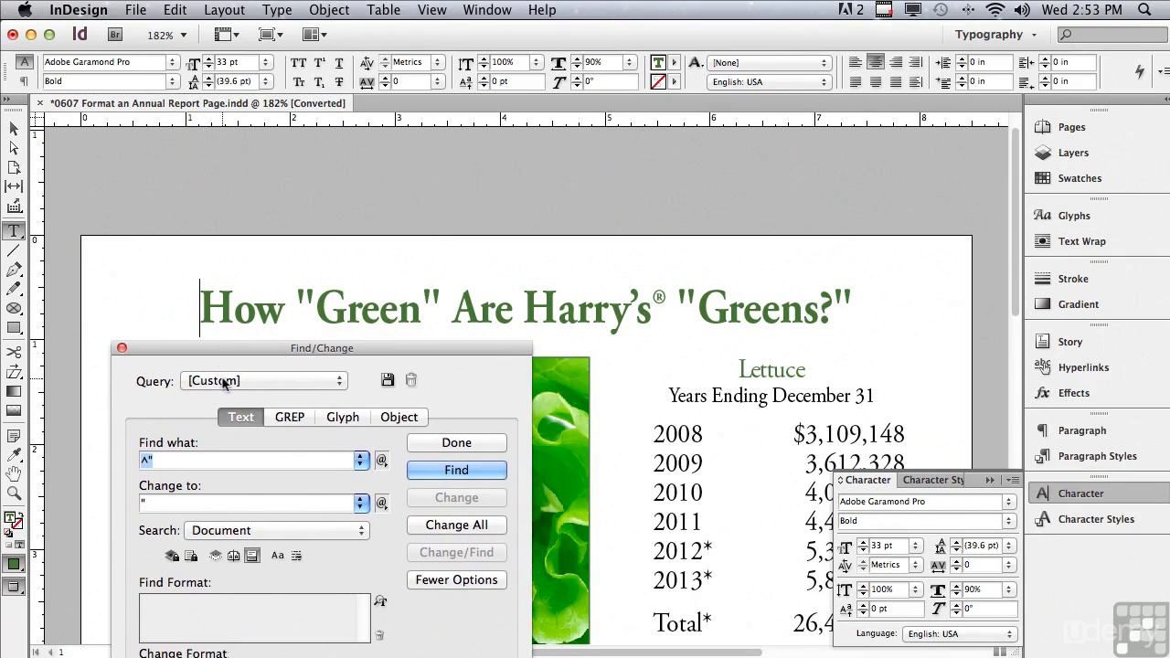
{"action": "left_click", "coordinate": [224, 382]}
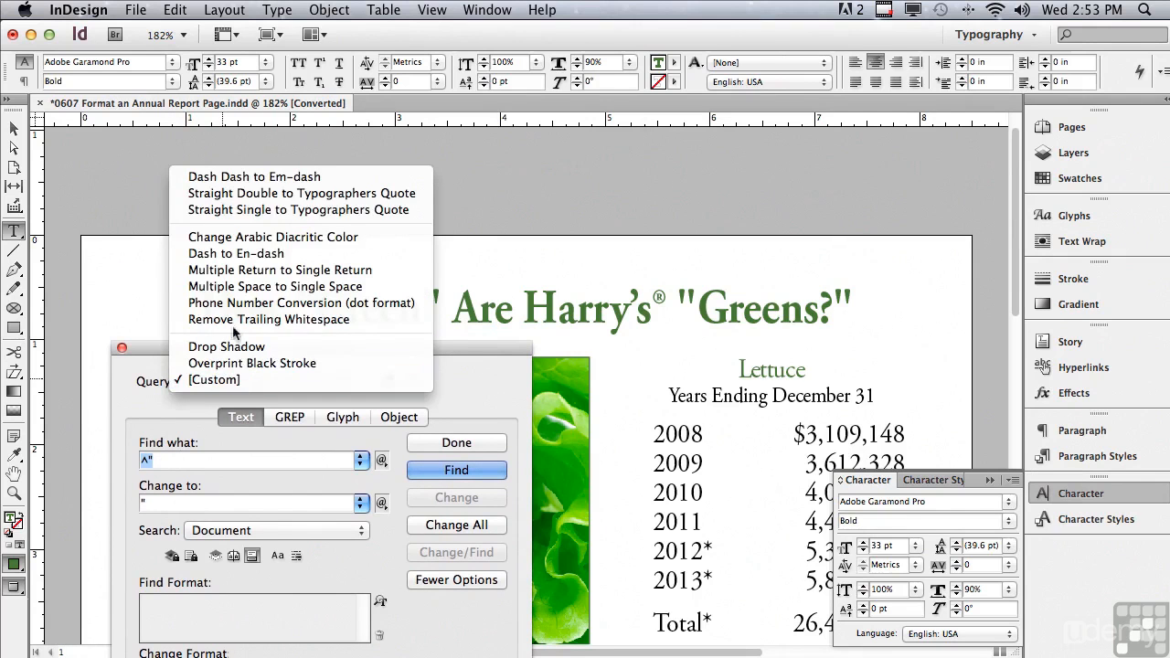
{"action": "left_click", "coordinate": [238, 194]}
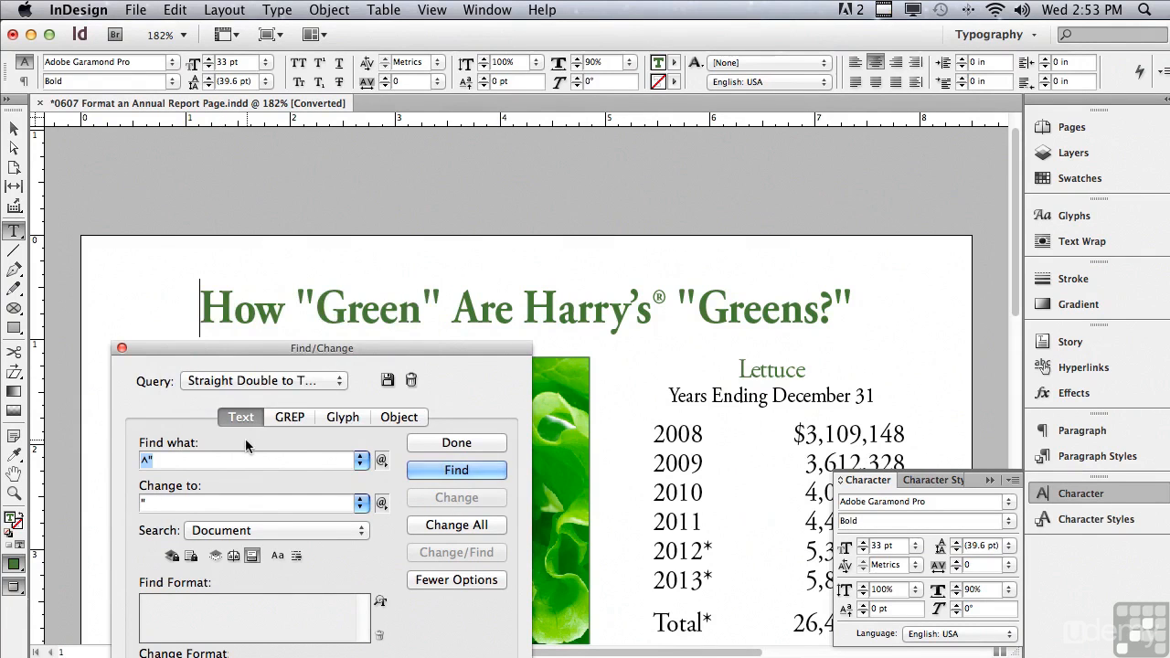
Replace the straight quotes around "Green" in the headline one at a time, and change all remaining ones in the document.
{"action": "left_click", "coordinate": [411, 470]}
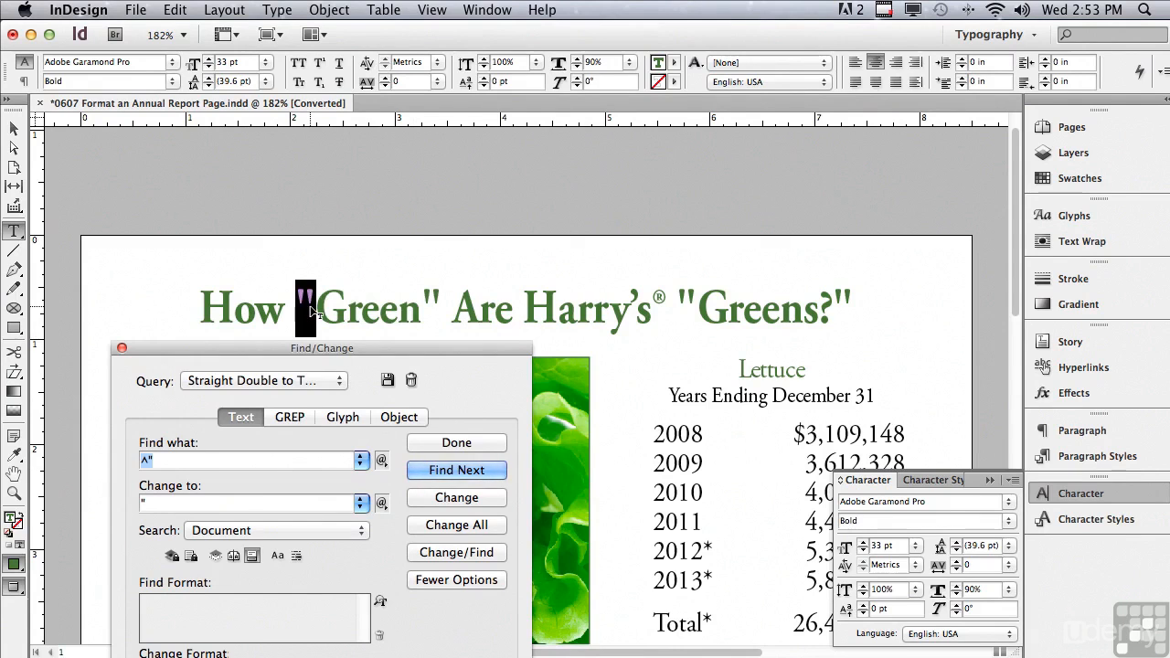
{"action": "left_click", "coordinate": [420, 497]}
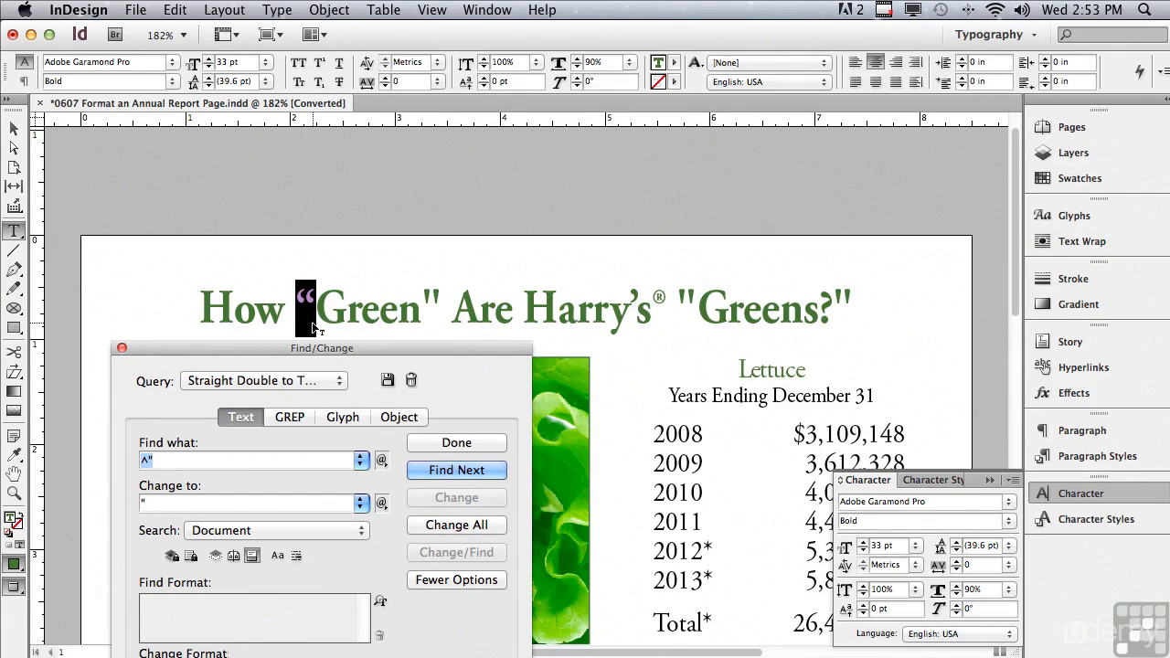
{"action": "left_click", "coordinate": [447, 469]}
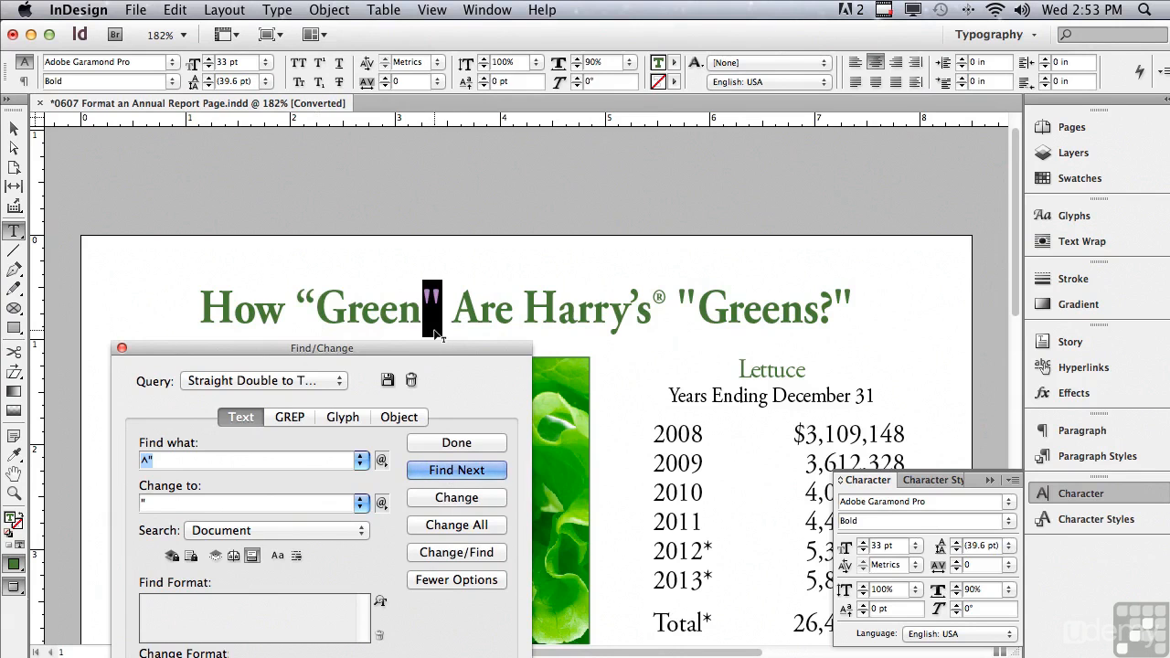
{"action": "left_click", "coordinate": [437, 500]}
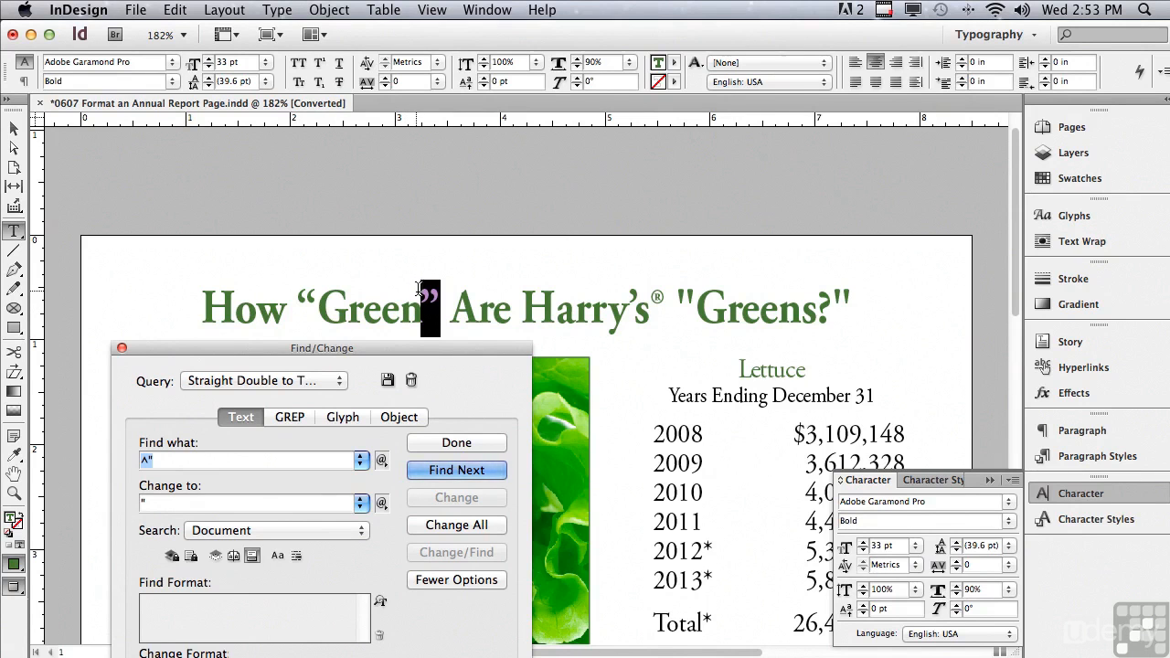
{"action": "left_click", "coordinate": [428, 526]}
{"action": "left_click", "coordinate": [739, 238]}
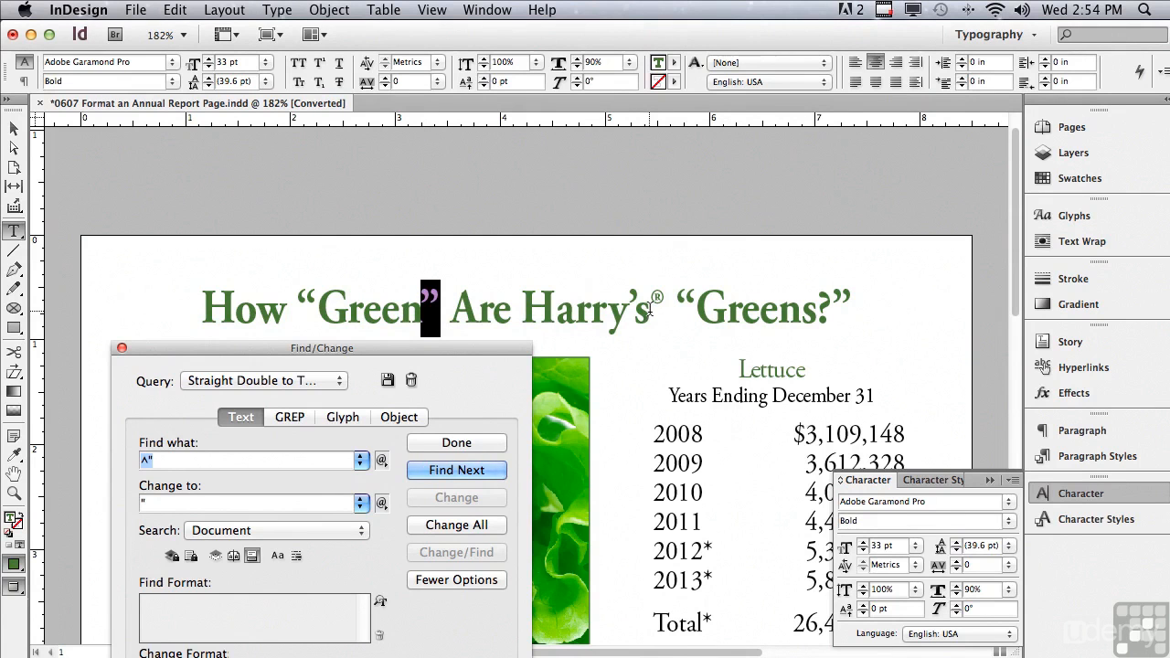
Close Find/Change and reduce the registered trademark symbol after "Harry’s" in the headline to 27 pt.
{"action": "left_click_drag", "start_coordinate": [650, 309], "coordinate": [663, 309]}
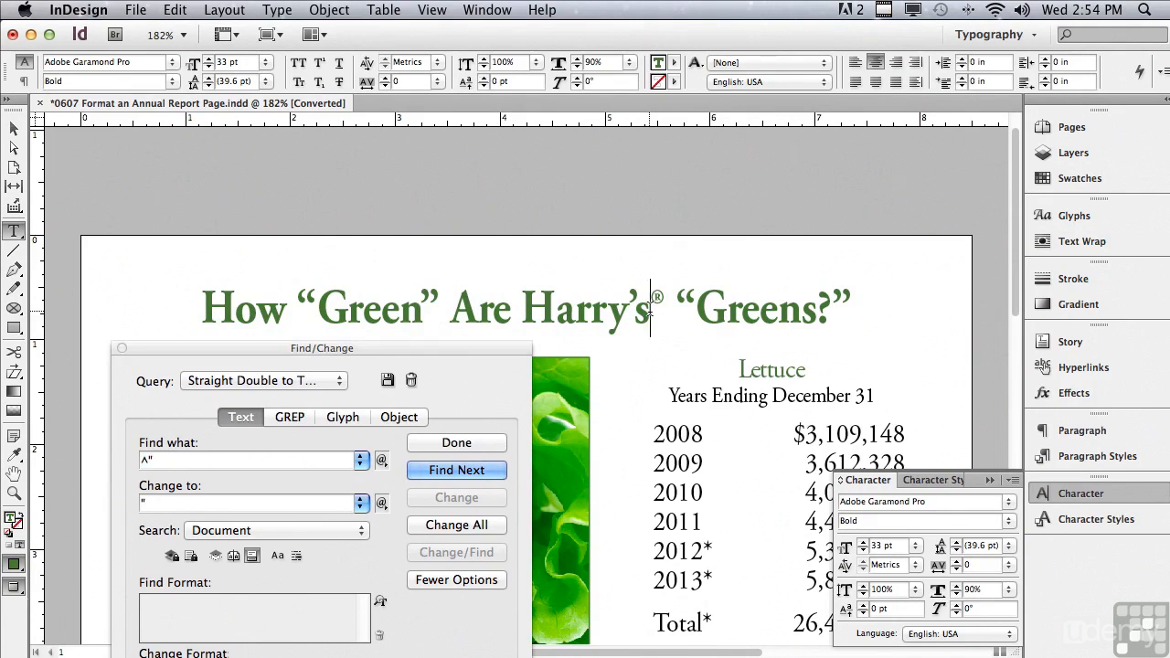
{"action": "left_click", "coordinate": [121, 348]}
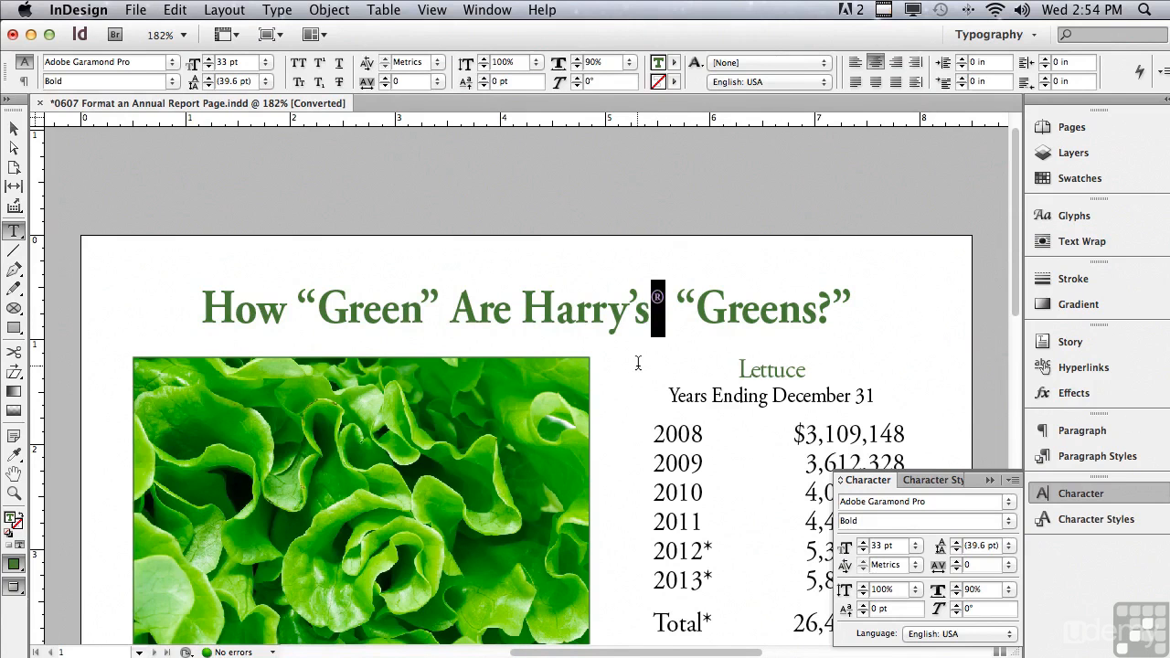
{"action": "left_click", "coordinate": [208, 67]}
{"action": "left_click", "coordinate": [208, 67]}
{"action": "left_click", "coordinate": [208, 67]}
{"action": "left_click", "coordinate": [208, 66]}
{"action": "left_click", "coordinate": [208, 67]}
{"action": "left_click", "coordinate": [208, 66]}
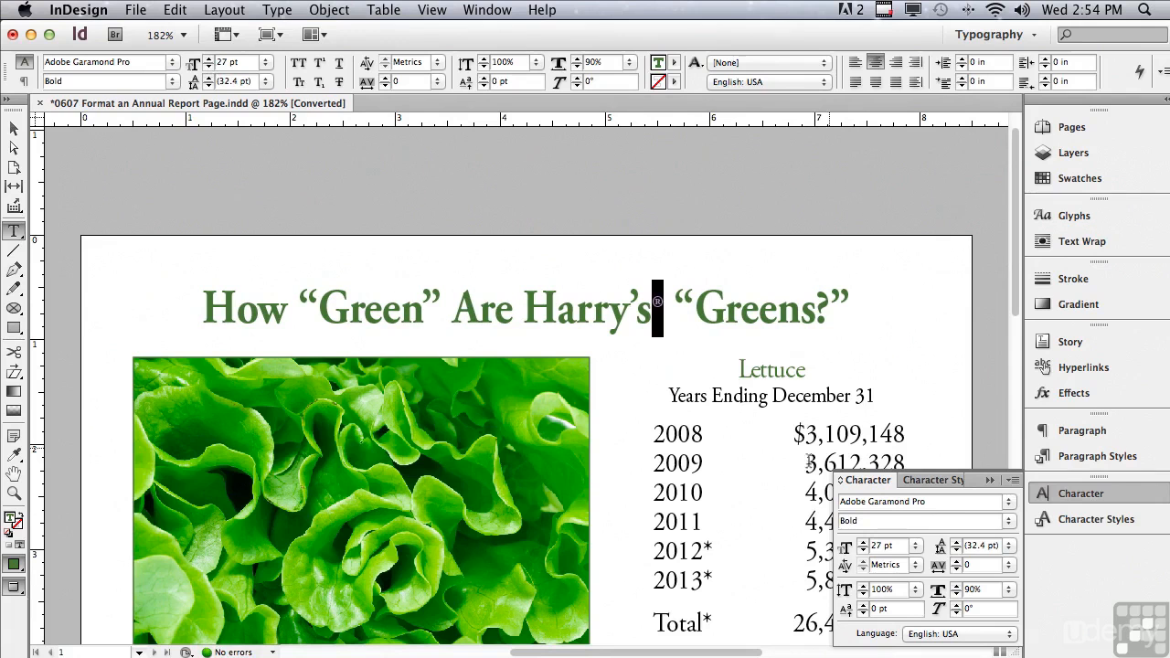
Raise the headline's registered trademark symbol slightly with baseline shift and deselect it.
{"action": "left_click", "coordinate": [863, 605]}
{"action": "left_click", "coordinate": [862, 605]}
{"action": "left_click", "coordinate": [863, 606]}
{"action": "left_click", "coordinate": [863, 606]}
{"action": "left_click", "coordinate": [185, 308]}
Try the Italic and Bold Italic styles on the whole headline and return it to Bold.
{"action": "left_click_drag", "start_coordinate": [185, 308], "coordinate": [698, 342]}
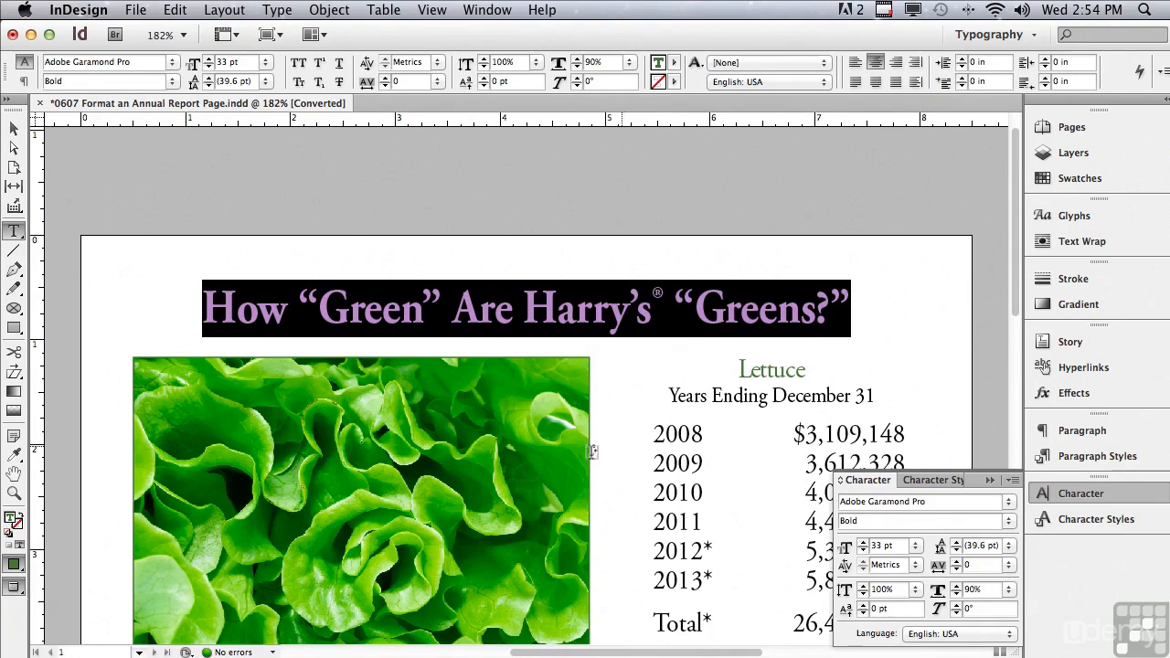
{"action": "left_click_drag", "start_coordinate": [641, 436], "coordinate": [585, 452]}
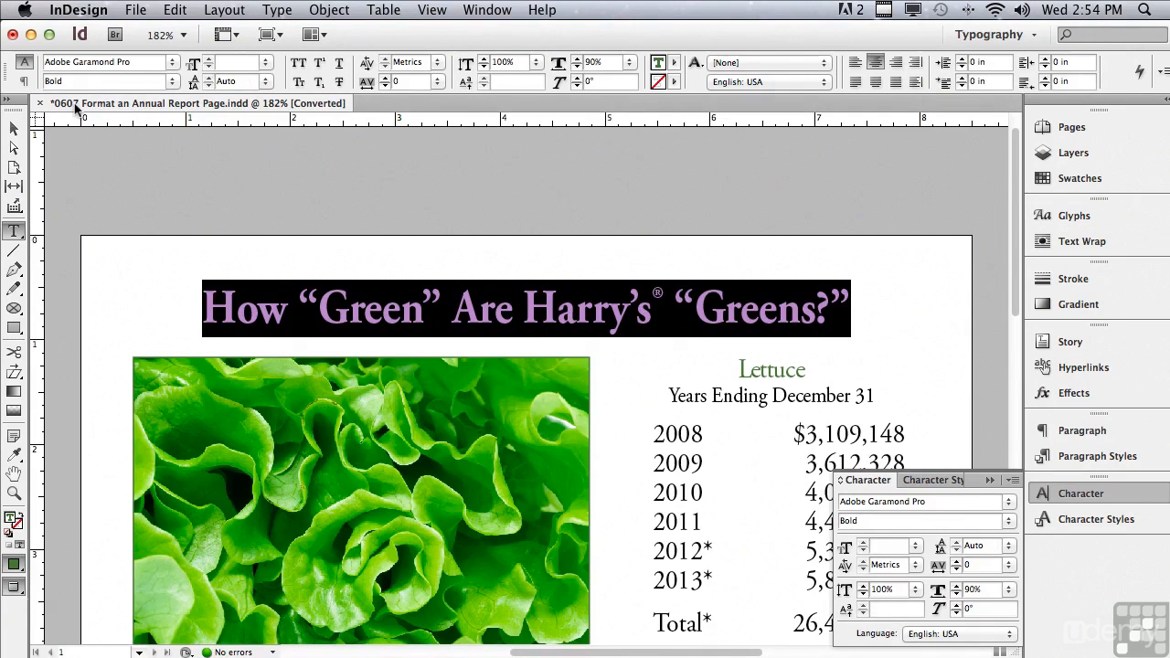
{"action": "left_click", "coordinate": [171, 81]}
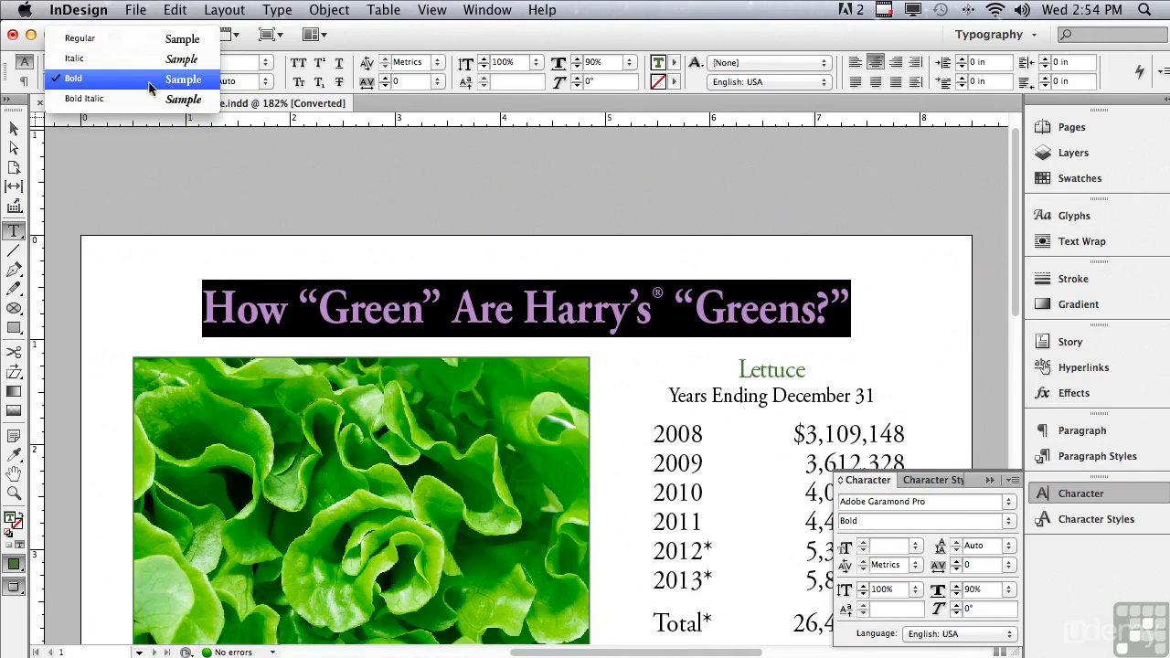
{"action": "left_click", "coordinate": [64, 59]}
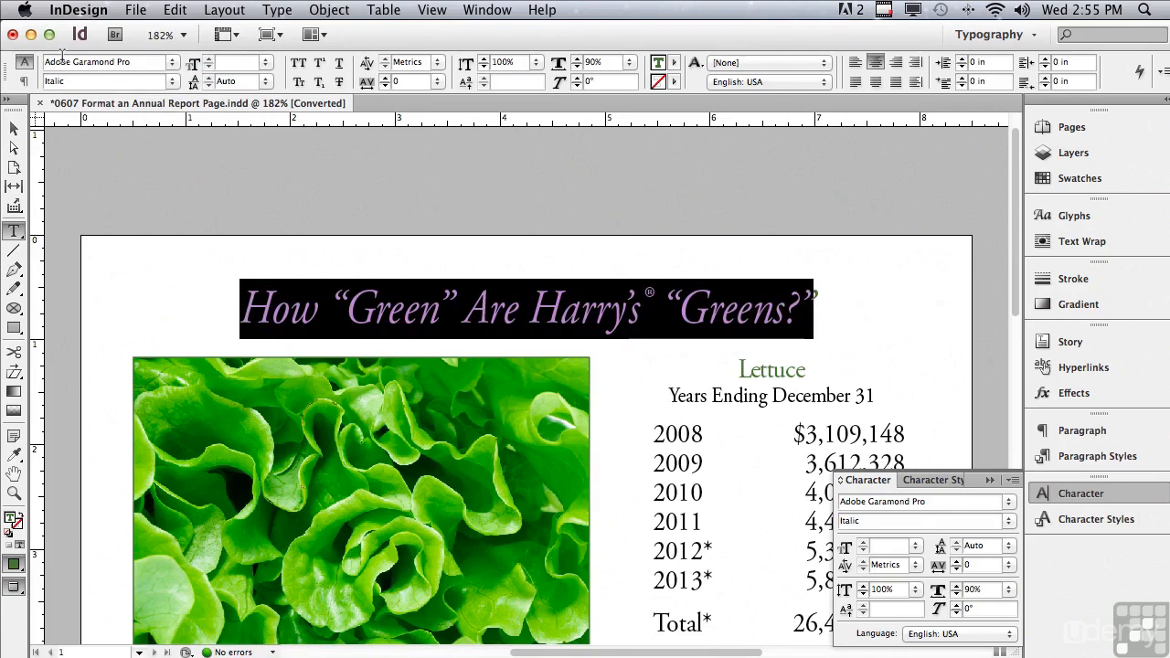
{"action": "left_click", "coordinate": [171, 82]}
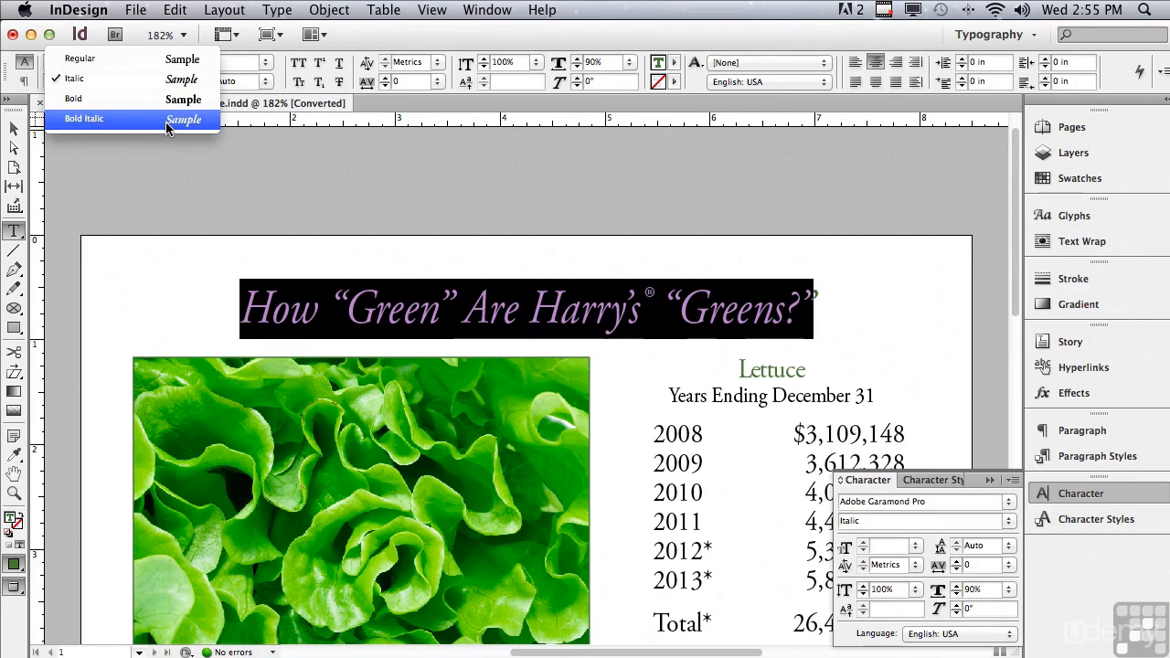
{"action": "left_click", "coordinate": [167, 119]}
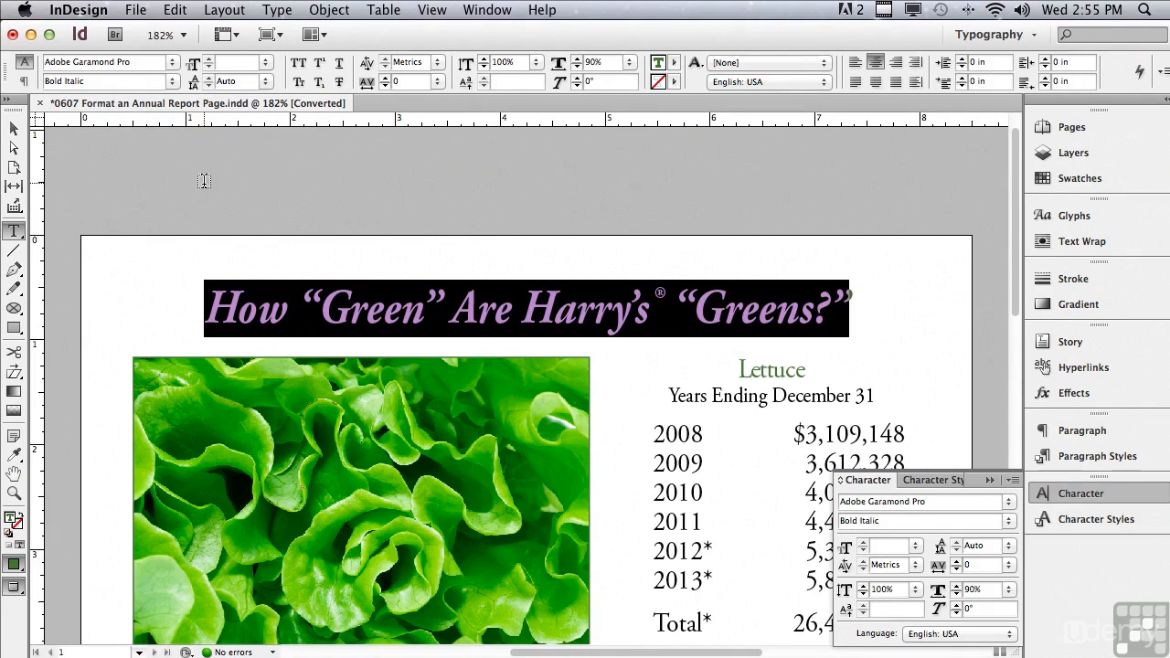
{"action": "left_click", "coordinate": [171, 82]}
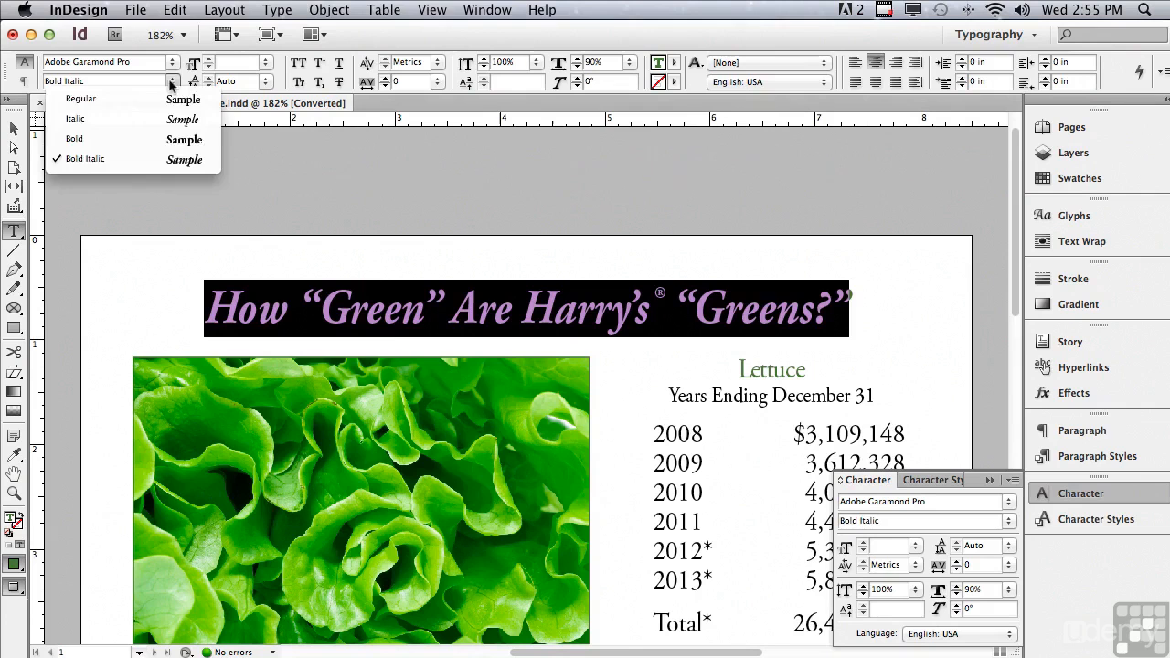
{"action": "left_click", "coordinate": [153, 141]}
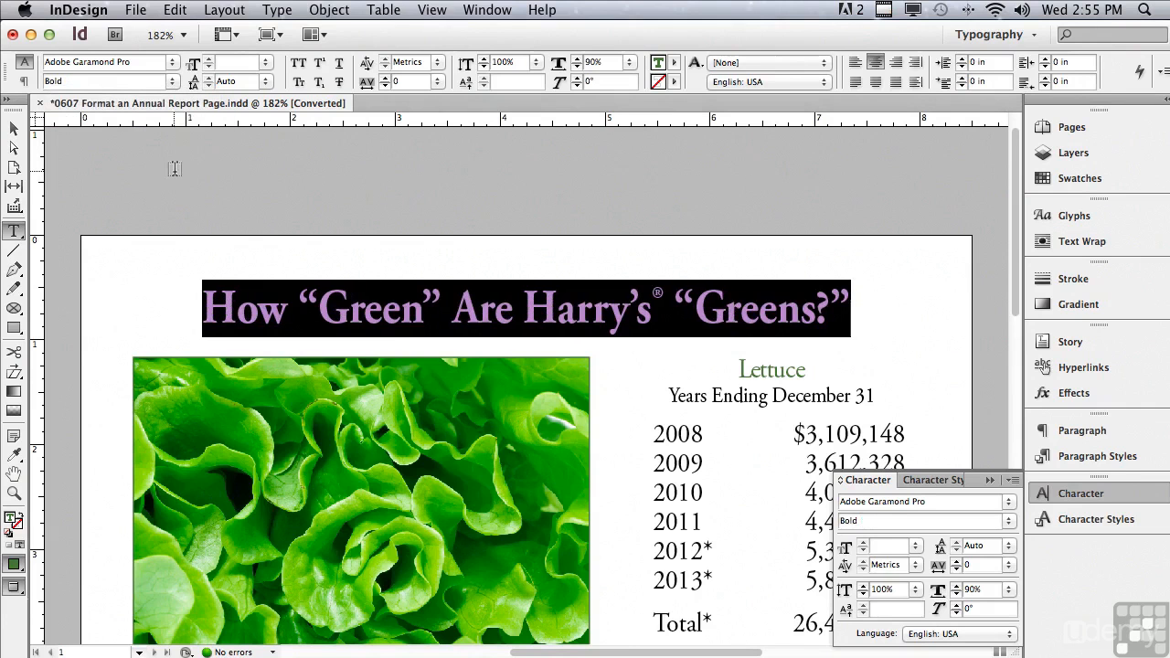
Skew the whole headline by 14° and set its kerning to Optical.
{"action": "left_click", "coordinate": [957, 606]}
{"action": "left_click", "coordinate": [957, 607]}
{"action": "left_click", "coordinate": [957, 607]}
{"action": "left_click", "coordinate": [956, 607]}
{"action": "left_click", "coordinate": [956, 606]}
{"action": "left_click", "coordinate": [957, 607]}
{"action": "left_click", "coordinate": [957, 607]}
{"action": "left_click", "coordinate": [957, 607]}
{"action": "left_click", "coordinate": [957, 607]}
{"action": "left_click", "coordinate": [956, 606]}
{"action": "left_click", "coordinate": [957, 606]}
{"action": "left_click", "coordinate": [957, 606]}
{"action": "left_click", "coordinate": [957, 607]}
{"action": "left_click", "coordinate": [956, 607]}
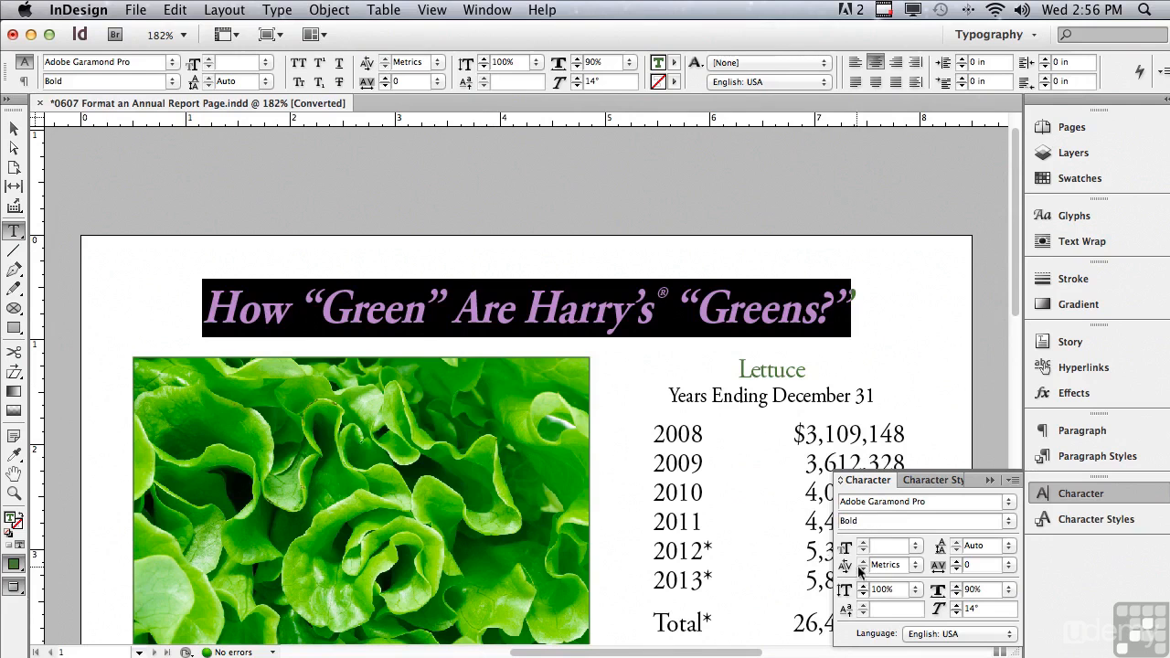
{"action": "left_click", "coordinate": [916, 565]}
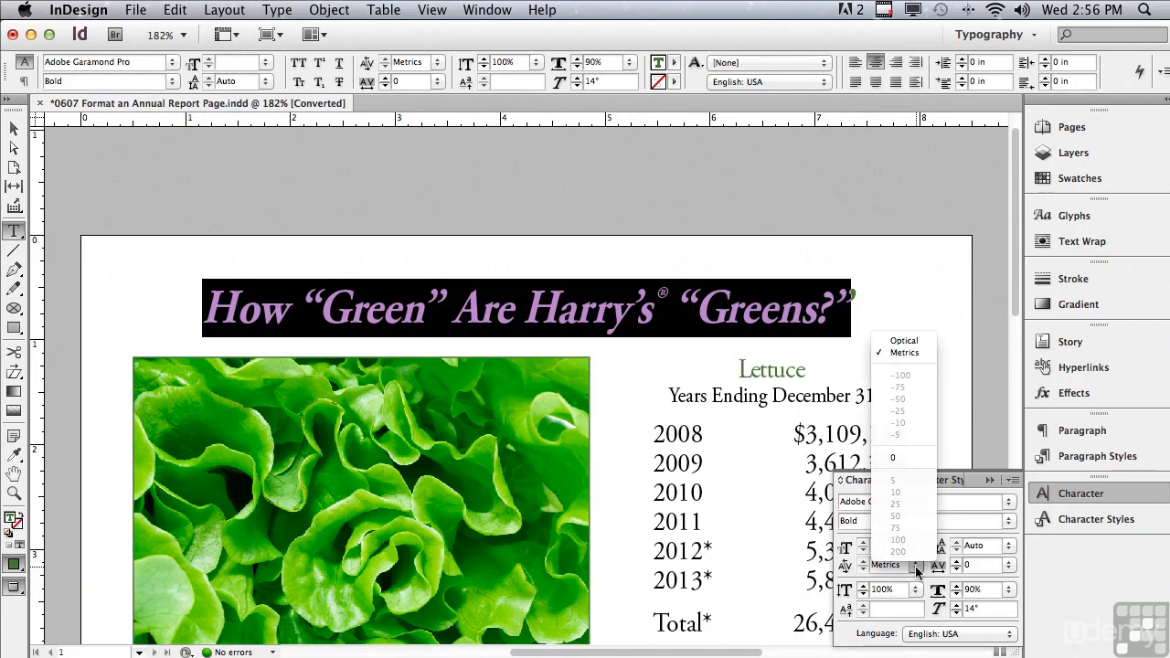
{"action": "left_click", "coordinate": [894, 340]}
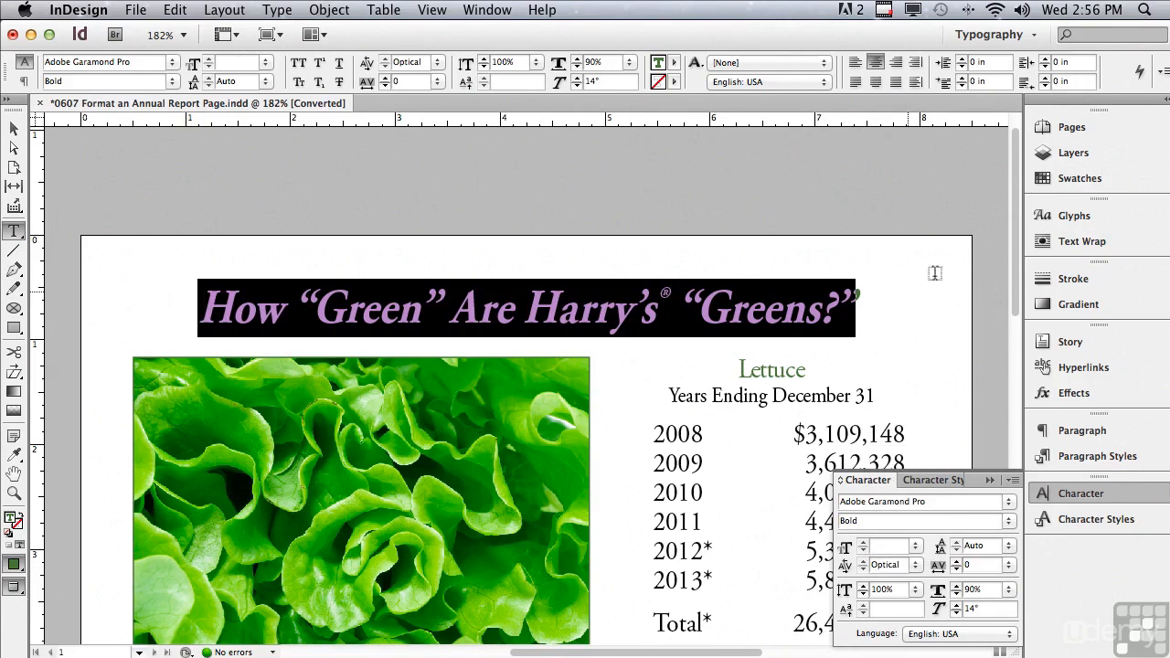
Set the Lettuce heading above the yearly figures to the Bold style.
{"action": "scroll", "coordinate": [1014, 260], "scroll_direction": "down", "scroll_amount": 5}
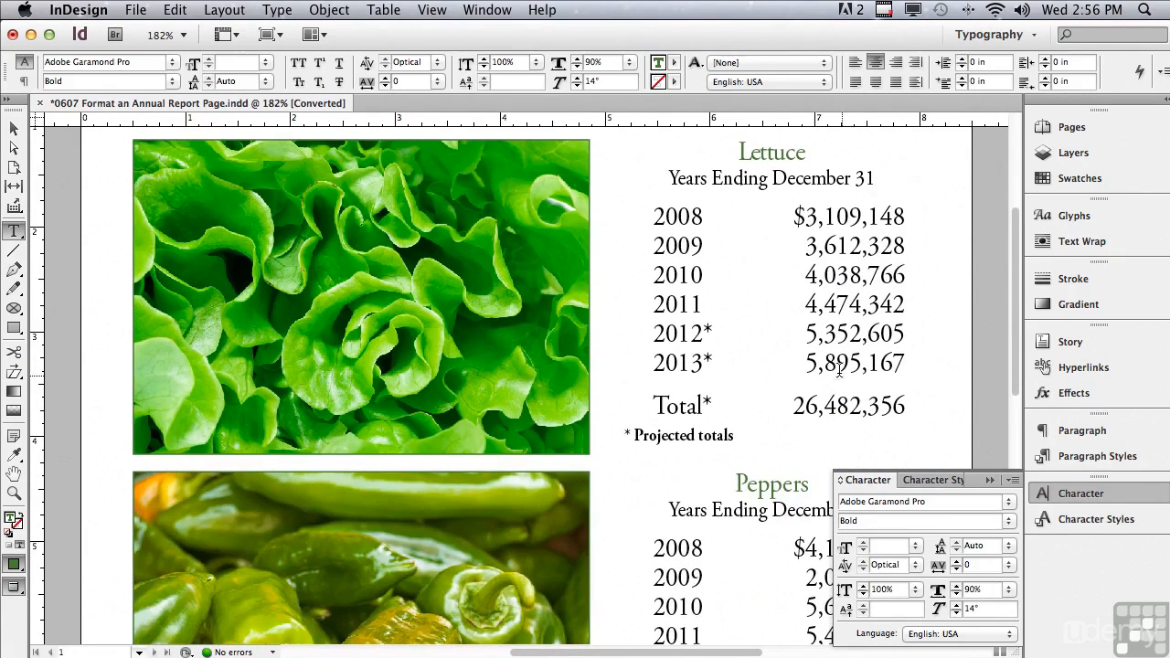
{"action": "left_click_drag", "start_coordinate": [652, 215], "coordinate": [906, 408]}
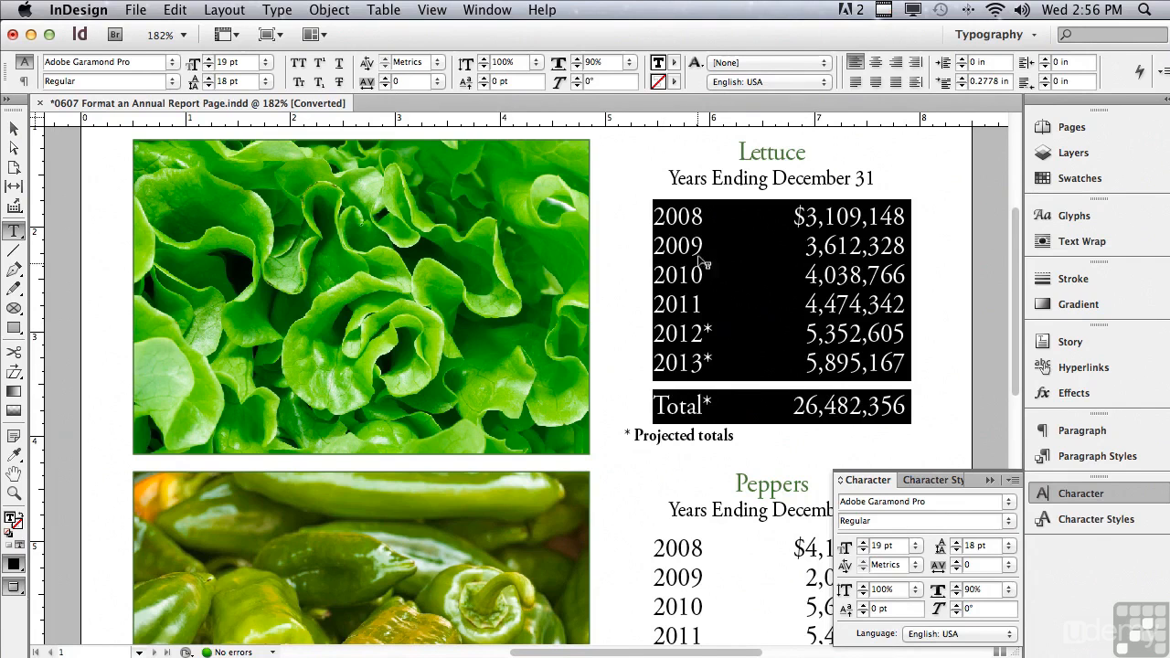
{"action": "left_click", "coordinate": [733, 149]}
{"action": "left_click_drag", "start_coordinate": [732, 148], "coordinate": [808, 152]}
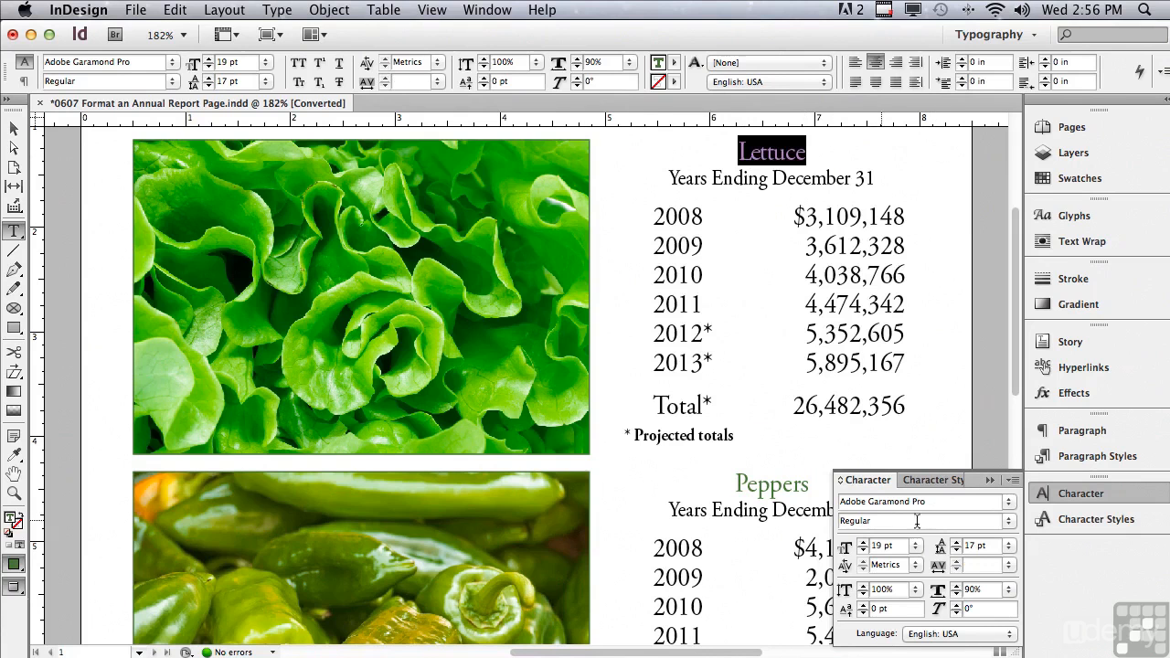
{"action": "left_click", "coordinate": [1009, 523]}
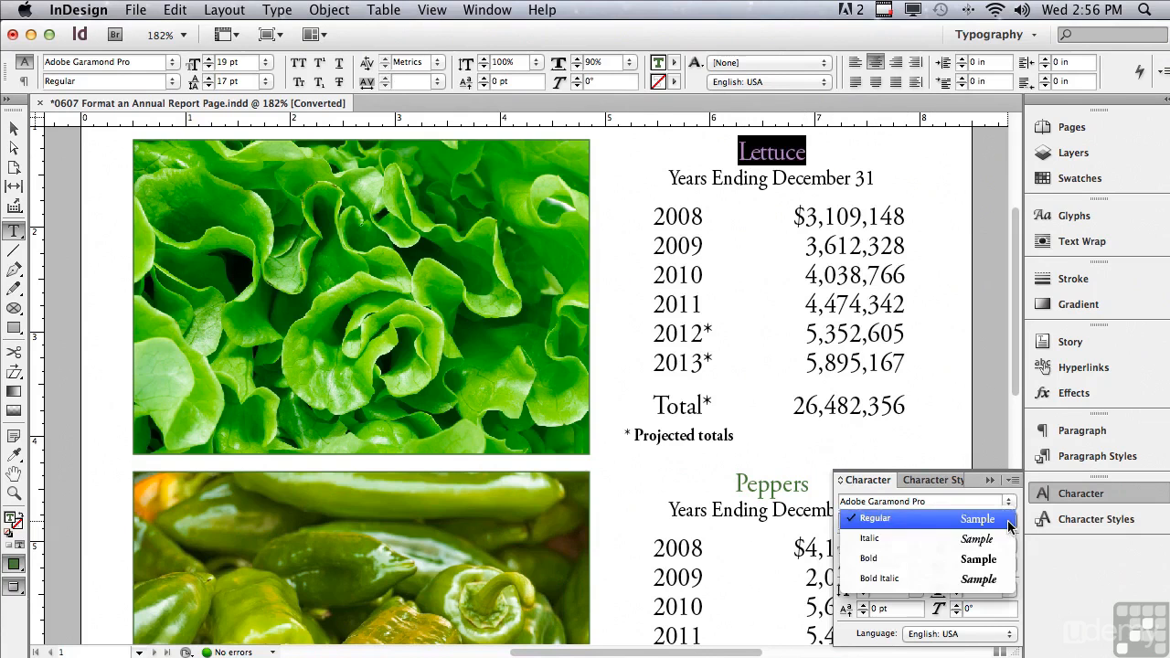
{"action": "left_click", "coordinate": [974, 556]}
{"action": "left_click_drag", "start_coordinate": [883, 521], "coordinate": [820, 516]}
{"action": "type", "text": "Bold"}
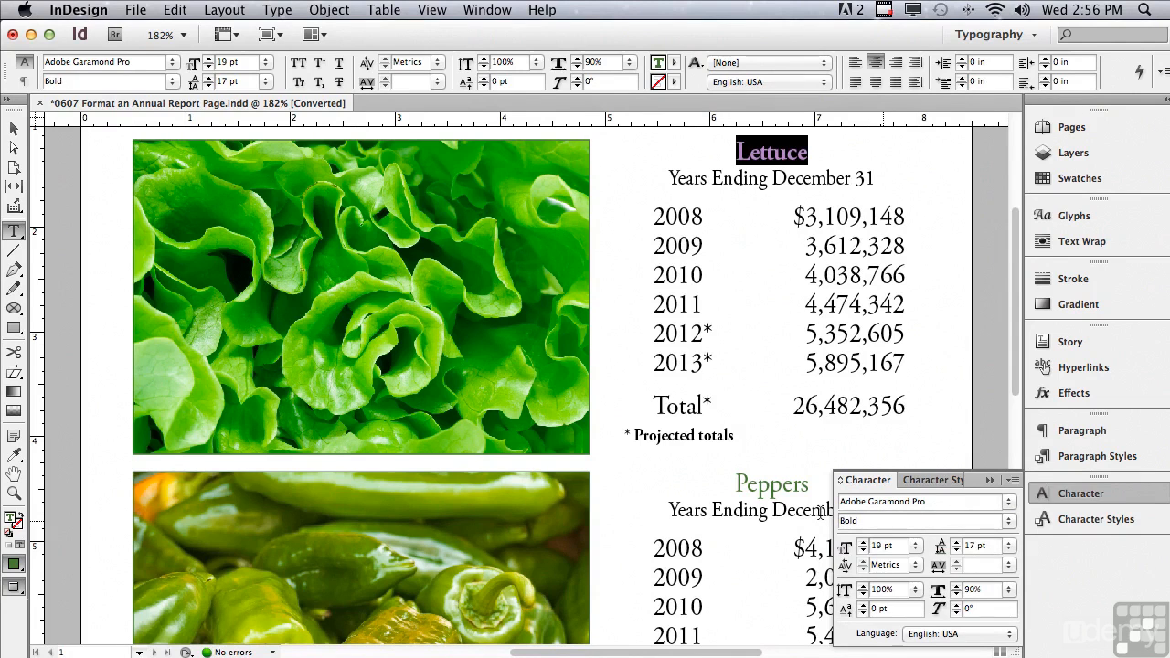
Look through the OpenType options for the whole headline and format the headline in Small Caps.
{"action": "left_click_drag", "start_coordinate": [1018, 365], "coordinate": [1018, 313]}
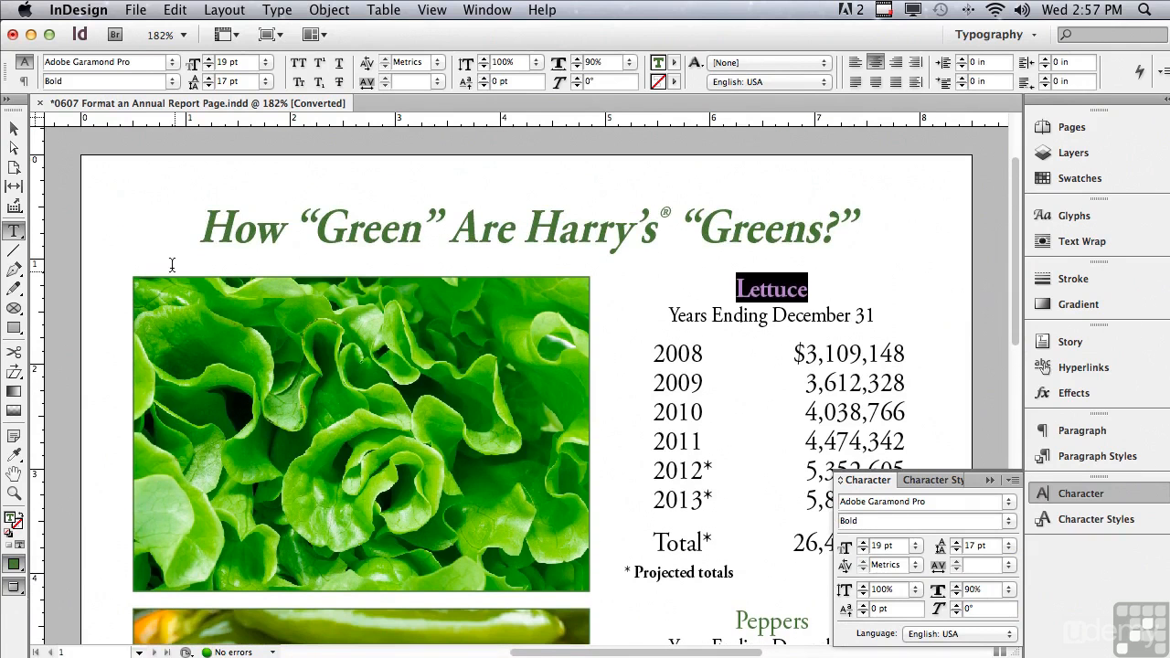
{"action": "left_click", "coordinate": [181, 229]}
{"action": "left_click_drag", "start_coordinate": [181, 228], "coordinate": [864, 249]}
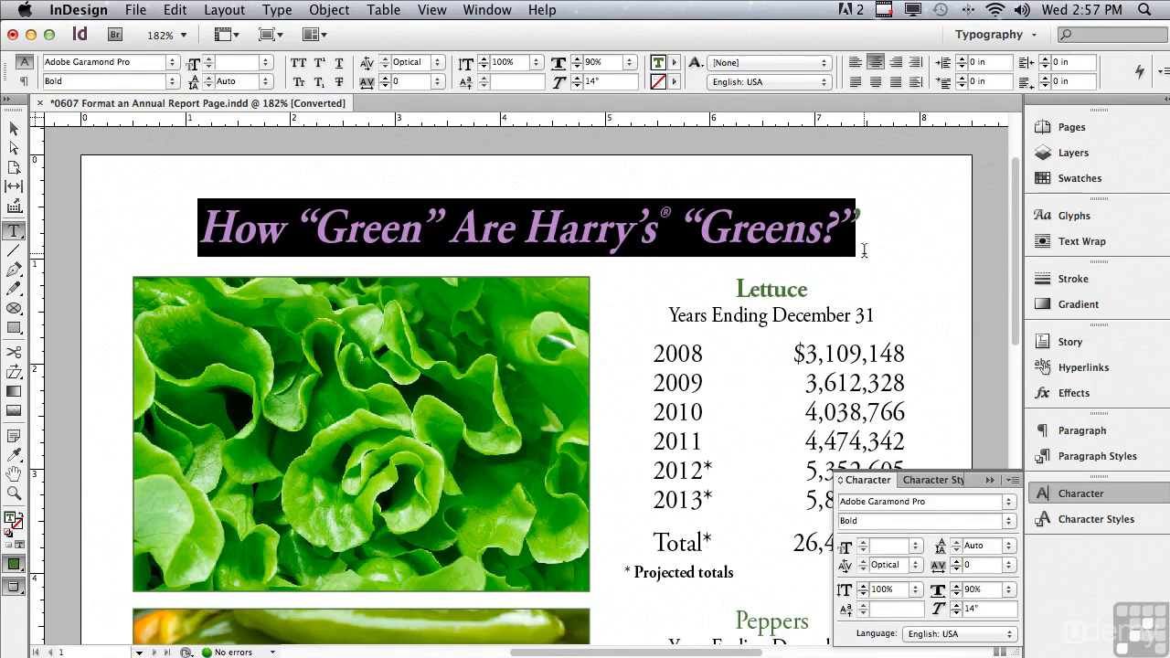
{"action": "left_click", "coordinate": [1010, 482]}
{"action": "mouse_move", "coordinate": [972, 517]}
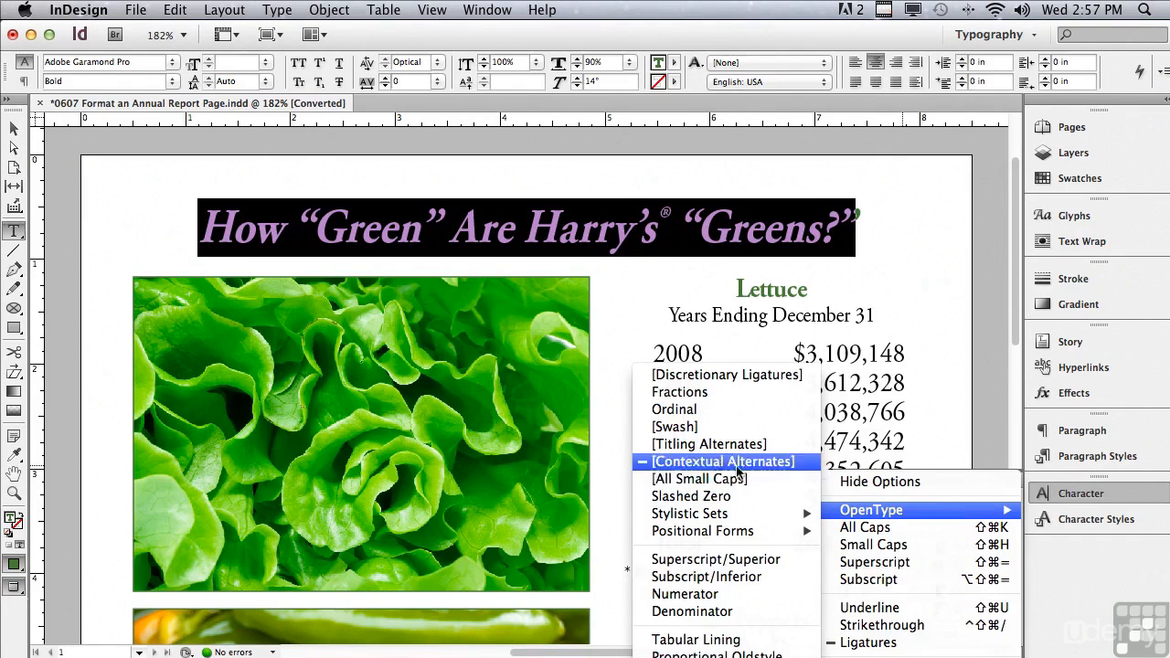
{"action": "left_click", "coordinate": [551, 397]}
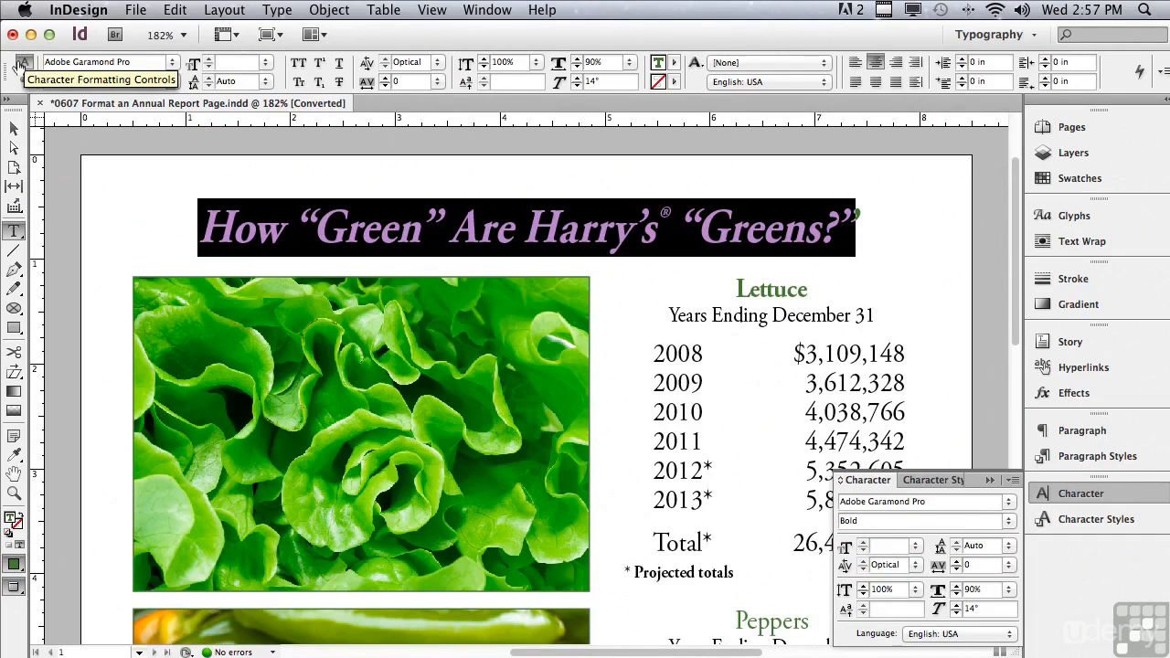
{"action": "left_click", "coordinate": [300, 82]}
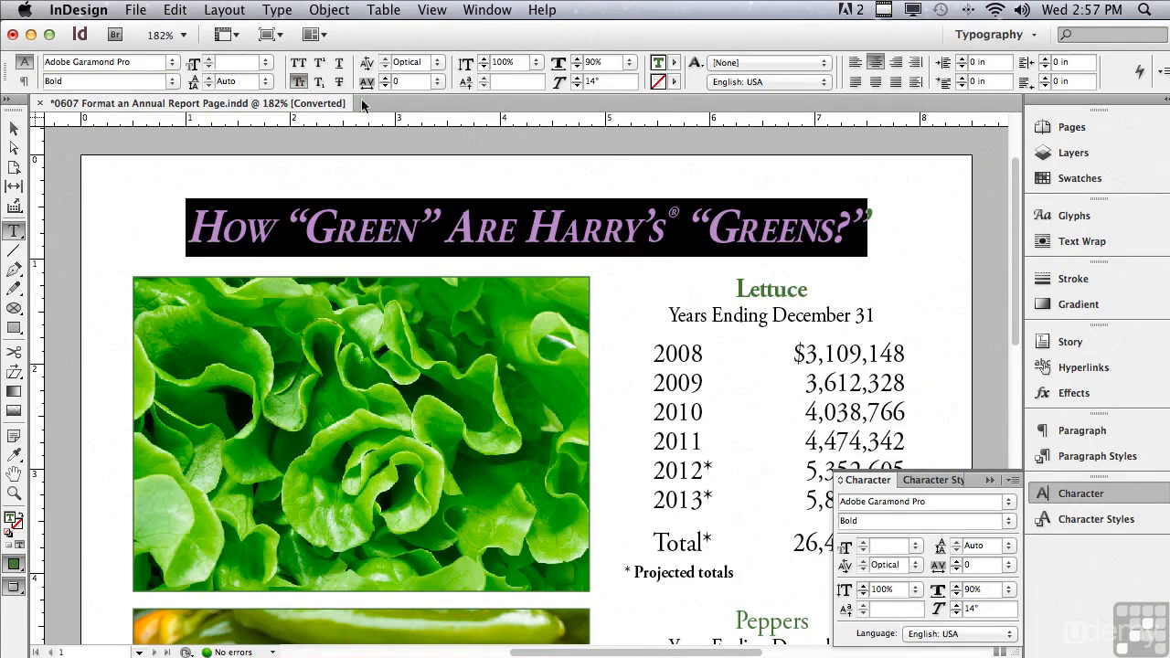
Apply both strikethrough and underline to the Lettuce total amount.
{"action": "scroll", "coordinate": [1018, 196], "scroll_direction": "down", "scroll_amount": 5}
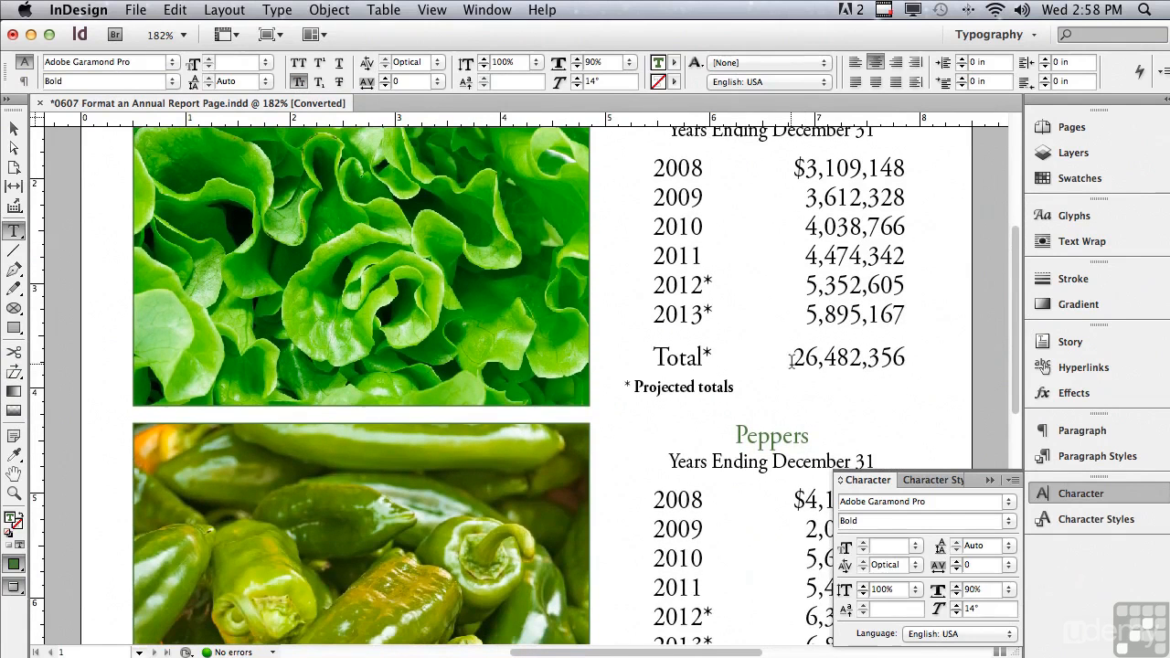
{"action": "left_click_drag", "start_coordinate": [793, 358], "coordinate": [913, 358]}
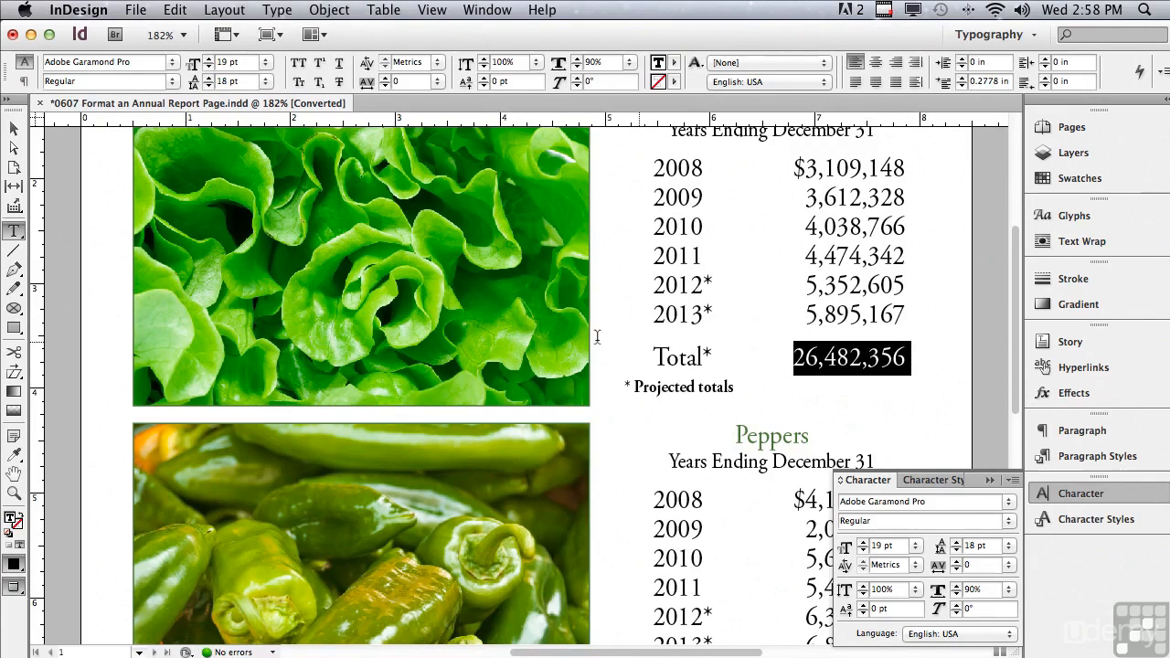
{"action": "left_click", "coordinate": [338, 84]}
{"action": "left_click", "coordinate": [338, 62]}
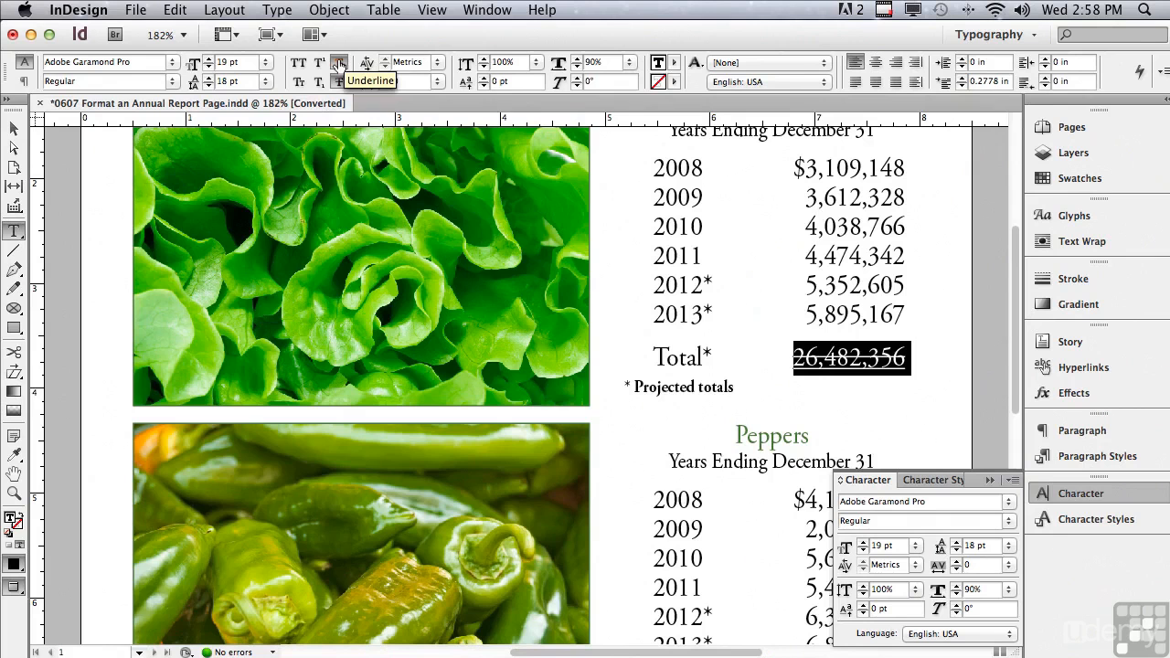
In the Underline Options for the Lettuce total, set the weight to 4 pt and the type to Thin - Thin.
{"action": "left_click", "coordinate": [338, 62], "text": "alt"}
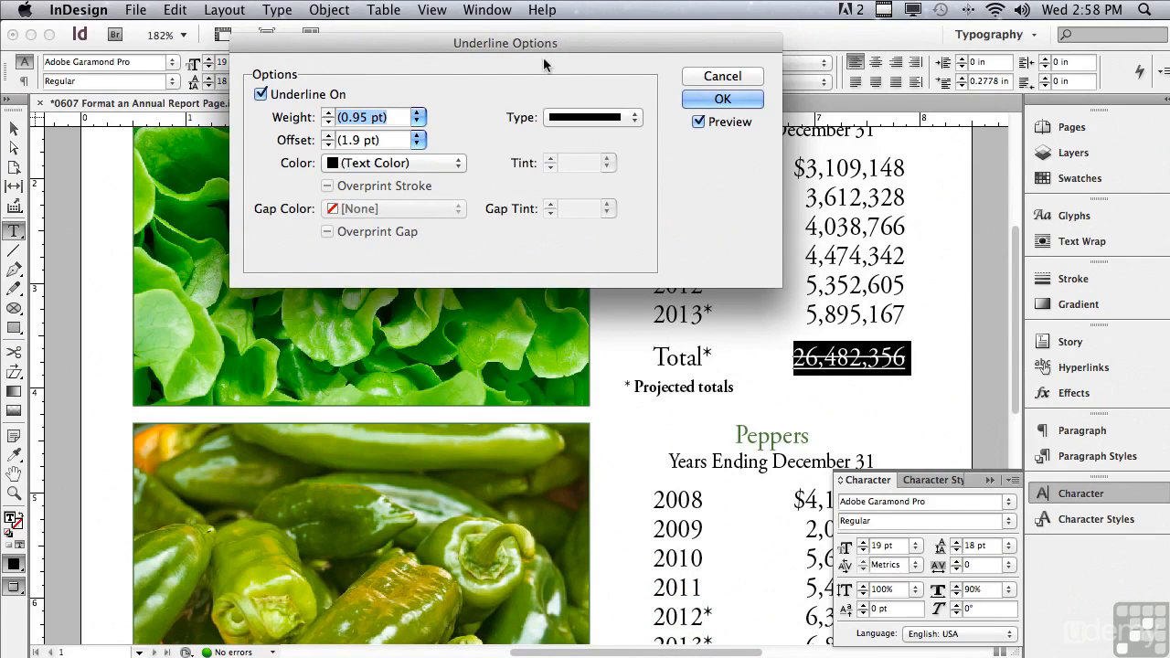
{"action": "left_click", "coordinate": [417, 125]}
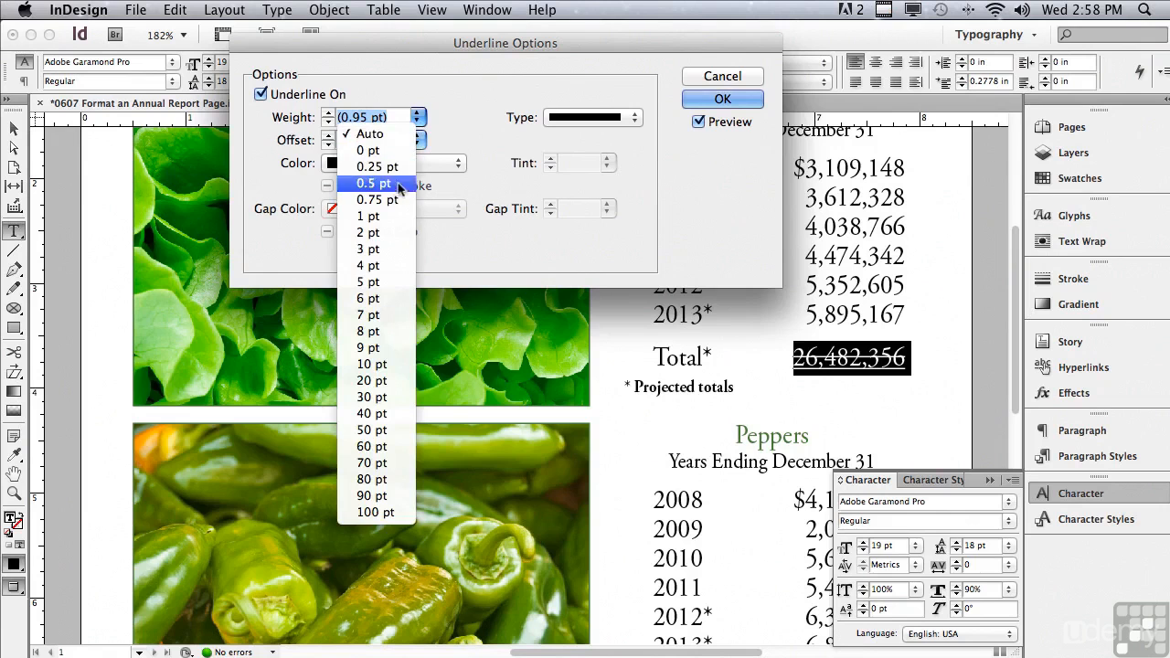
{"action": "left_click", "coordinate": [385, 266]}
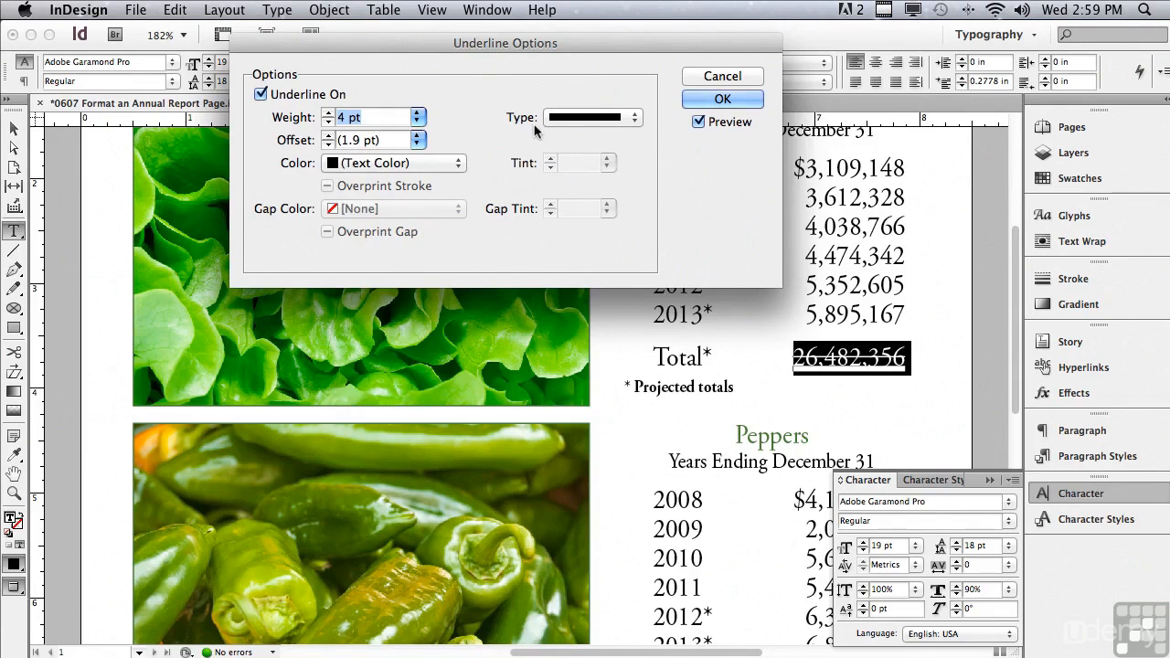
{"action": "left_click", "coordinate": [573, 120]}
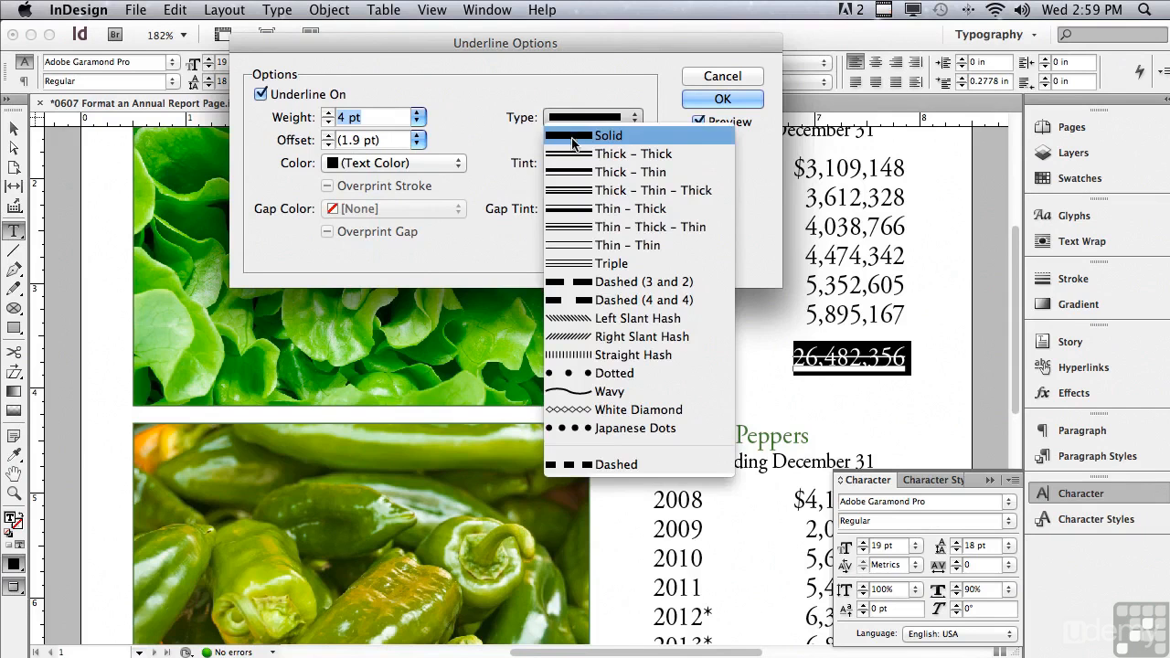
{"action": "left_click", "coordinate": [626, 245]}
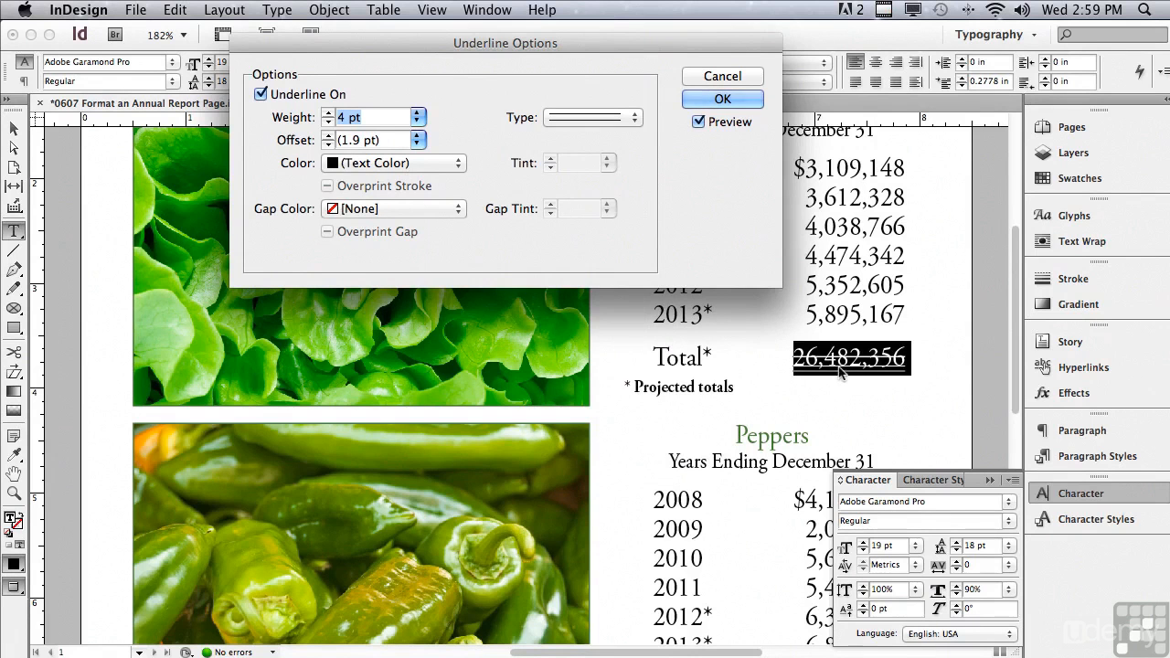
Set the Lettuce total's underline offset to 6 pt and accept the underline options.
{"action": "left_click", "coordinate": [328, 137]}
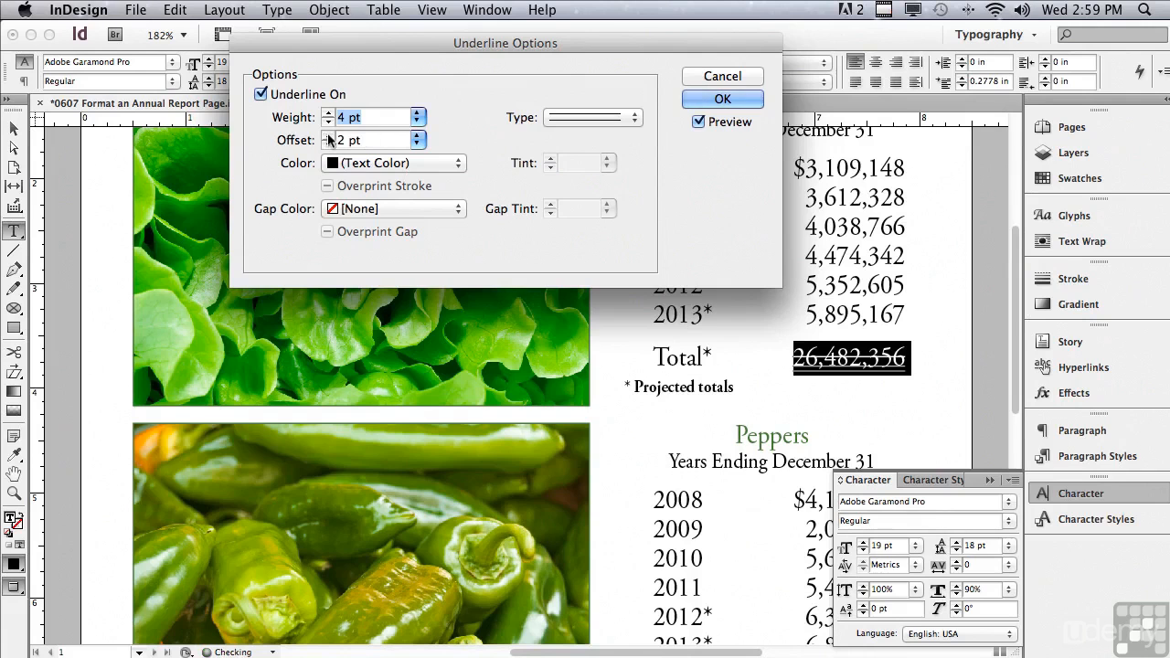
{"action": "left_click", "coordinate": [328, 136]}
{"action": "left_click", "coordinate": [328, 137]}
{"action": "left_click", "coordinate": [328, 136]}
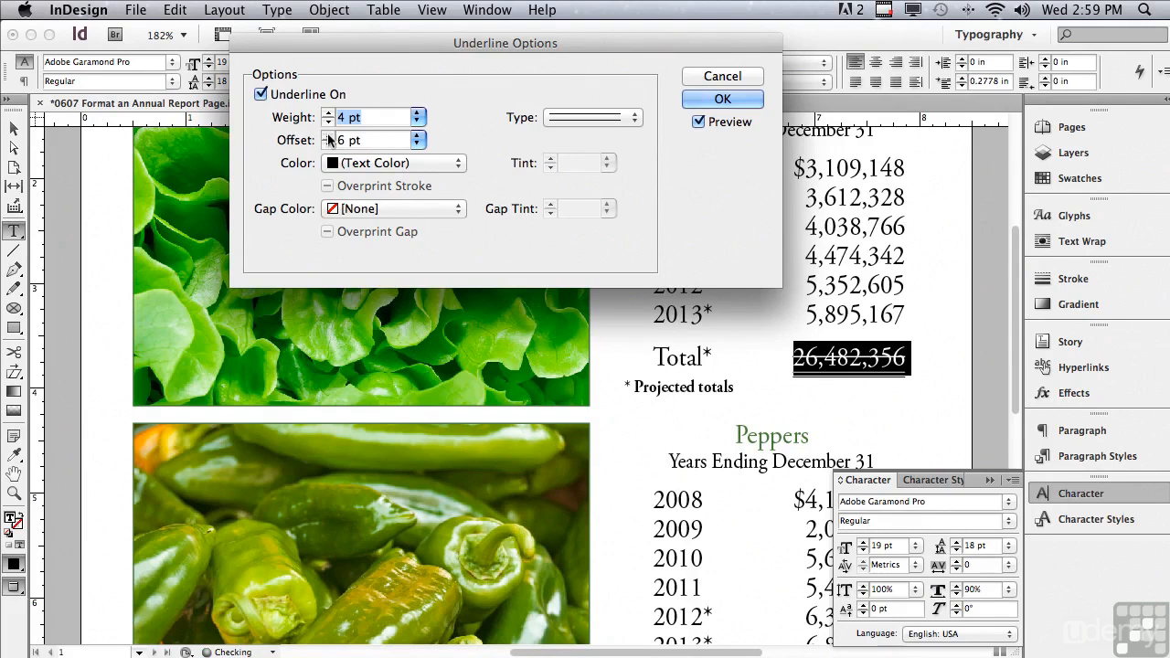
{"action": "left_click", "coordinate": [700, 100]}
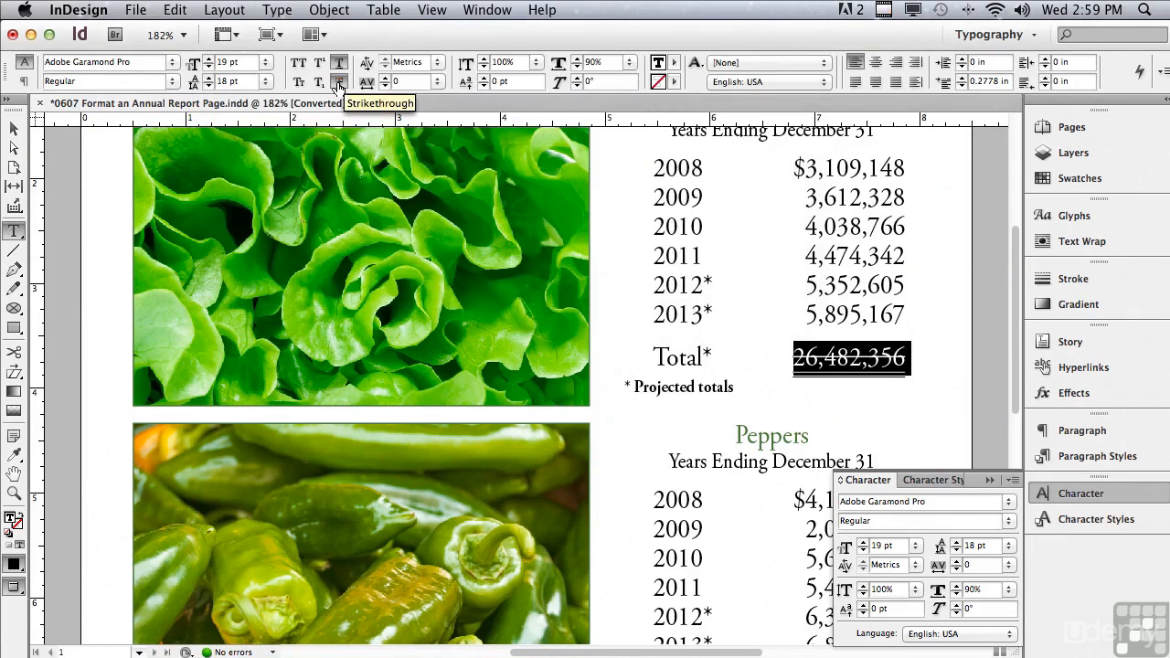
In the Strikethrough Options for the Lettuce total, set the weight to 4 pt and the type to Thin - Thin.
{"action": "left_click", "coordinate": [337, 83], "text": "alt"}
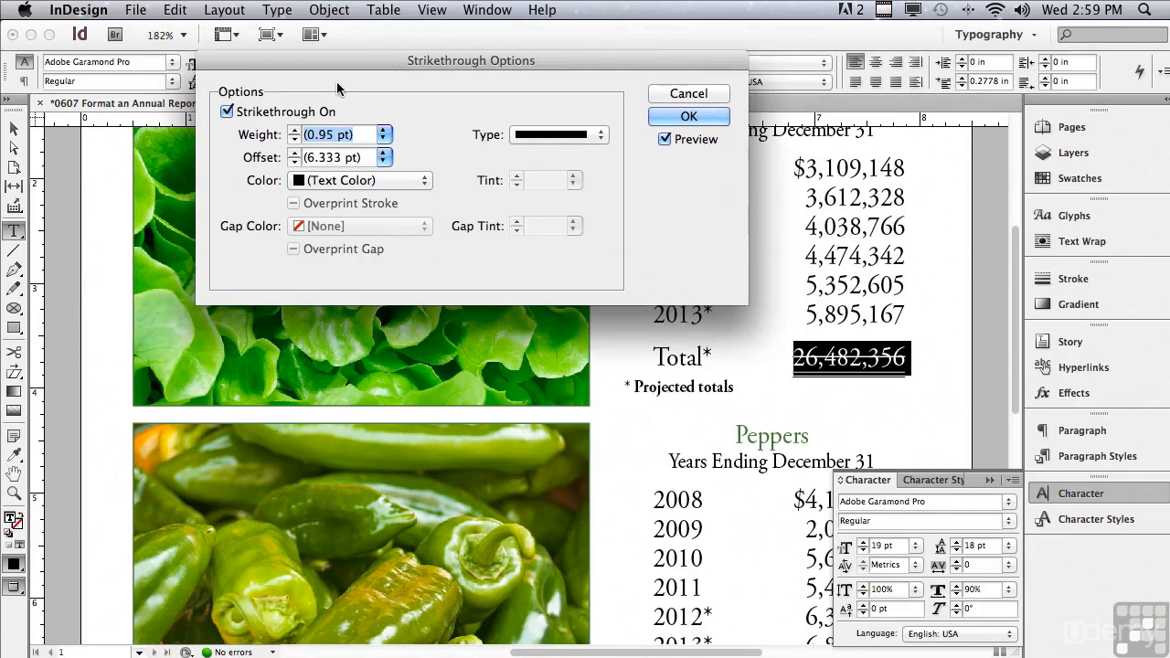
{"action": "left_click_drag", "start_coordinate": [332, 69], "coordinate": [324, 129]}
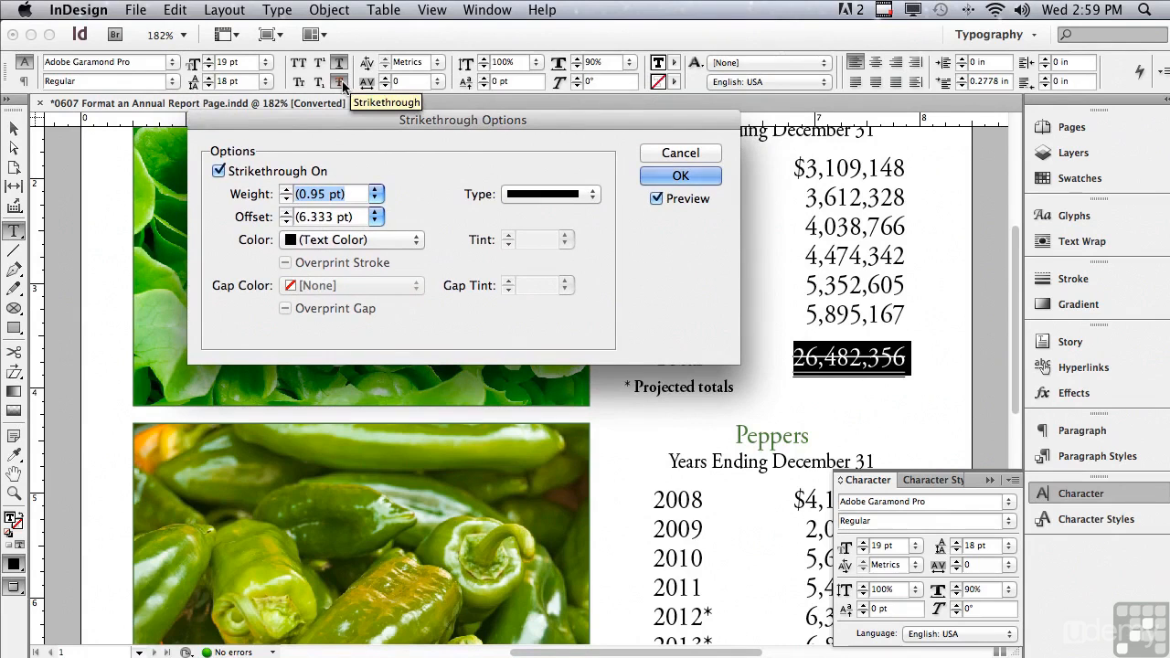
{"action": "left_click", "coordinate": [374, 193]}
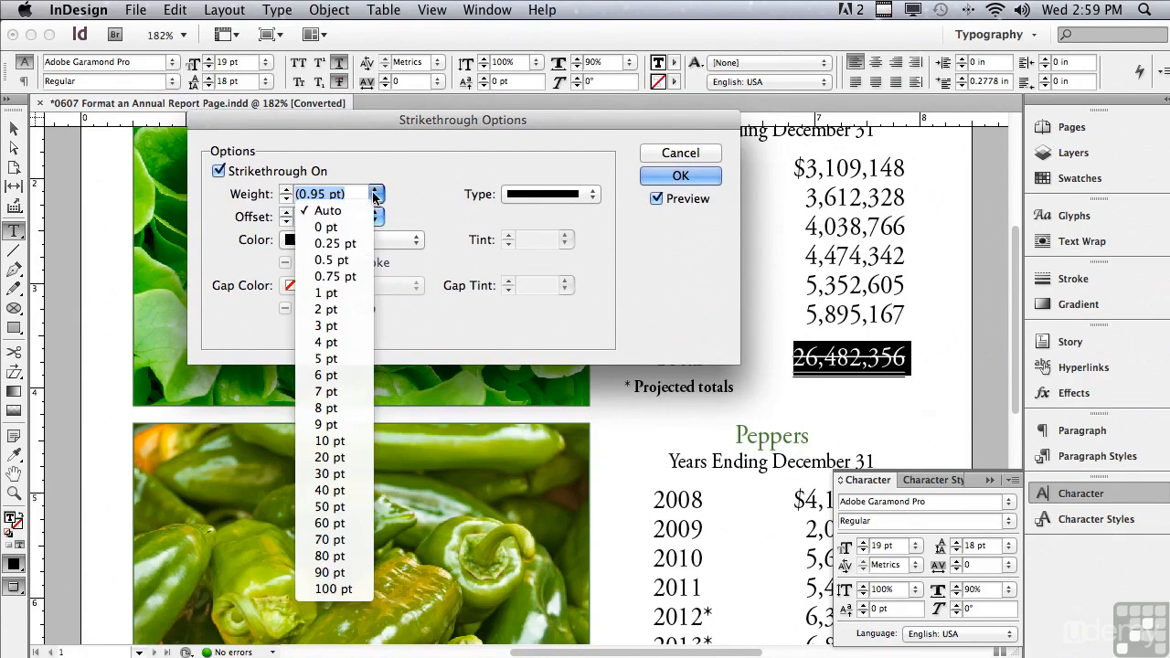
{"action": "left_click", "coordinate": [338, 342]}
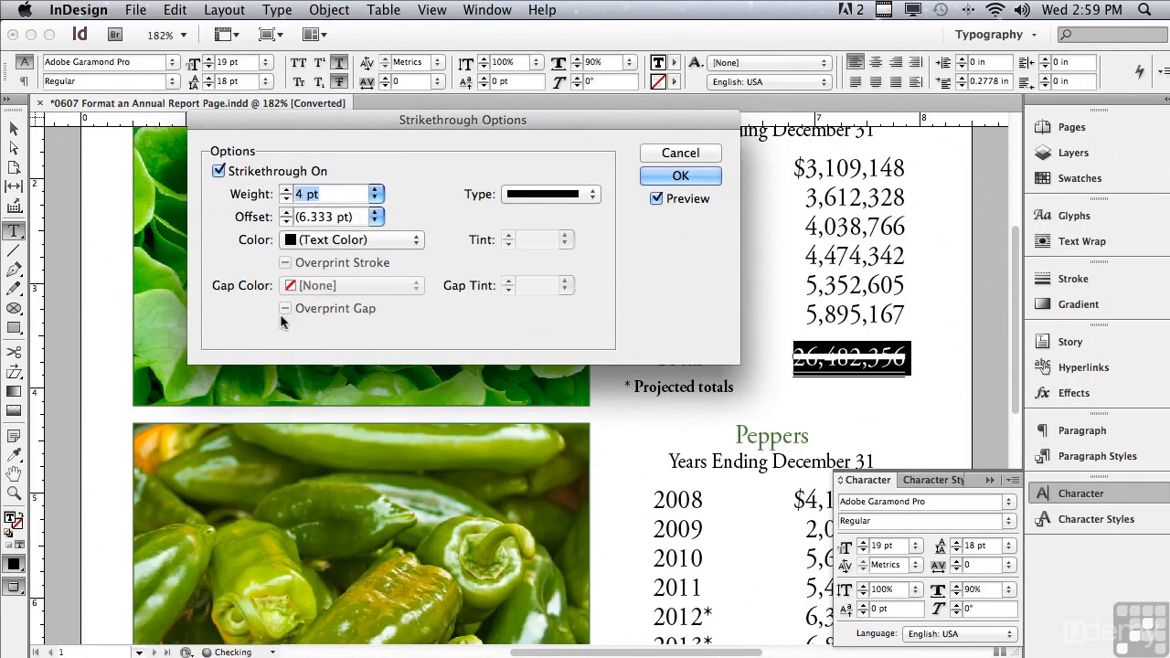
{"action": "left_click", "coordinate": [539, 194]}
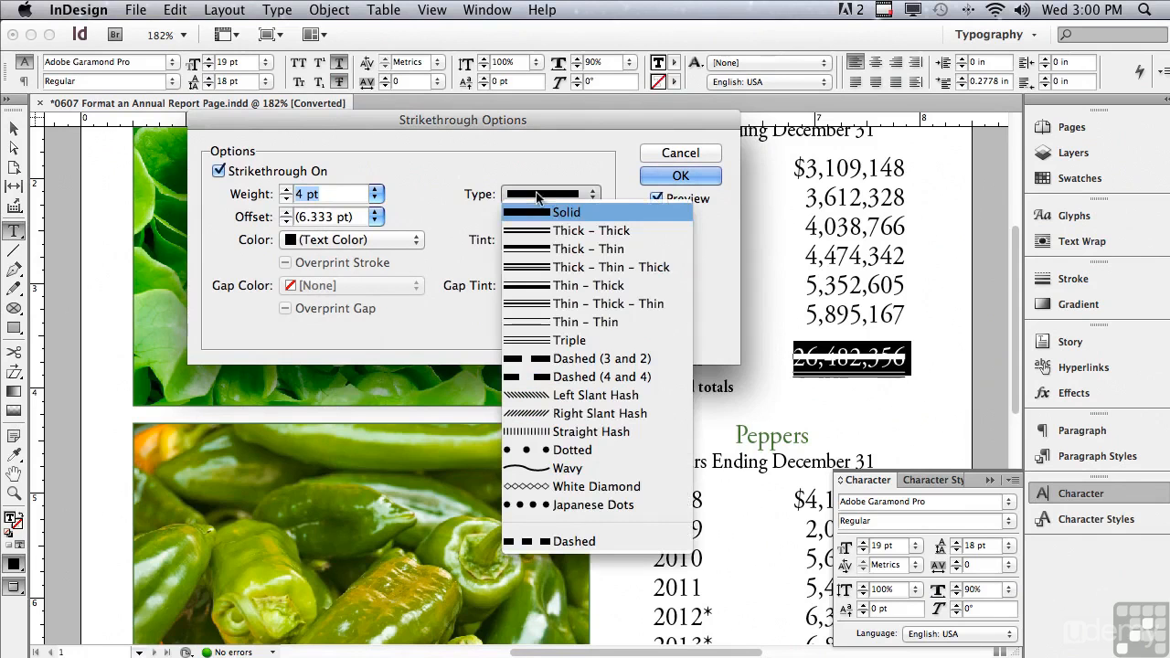
{"action": "left_click", "coordinate": [549, 322]}
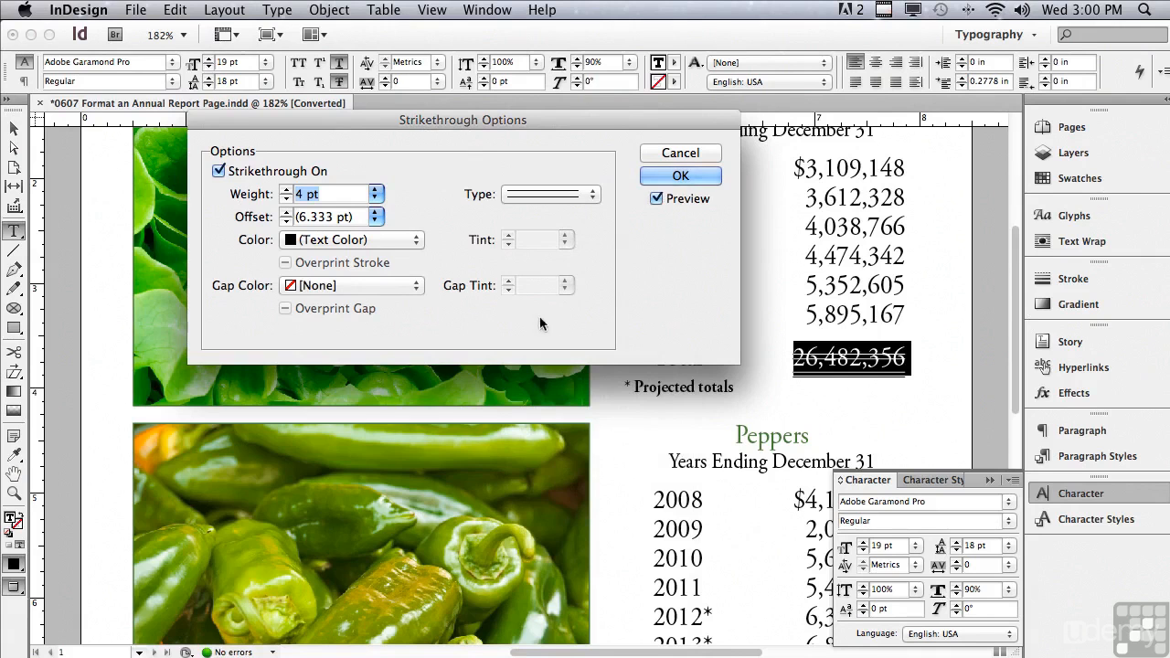
Raise the Lettuce total's strikethrough offset to 18 pt and accept the strikethrough options.
{"action": "left_click", "coordinate": [286, 213]}
{"action": "left_click", "coordinate": [286, 213]}
{"action": "left_click", "coordinate": [286, 213]}
{"action": "left_click", "coordinate": [286, 213]}
{"action": "left_click", "coordinate": [286, 212]}
{"action": "left_click", "coordinate": [286, 212]}
{"action": "left_click", "coordinate": [286, 212]}
{"action": "left_click", "coordinate": [286, 212]}
{"action": "left_click", "coordinate": [286, 212]}
{"action": "left_click", "coordinate": [286, 212]}
{"action": "left_click", "coordinate": [286, 212]}
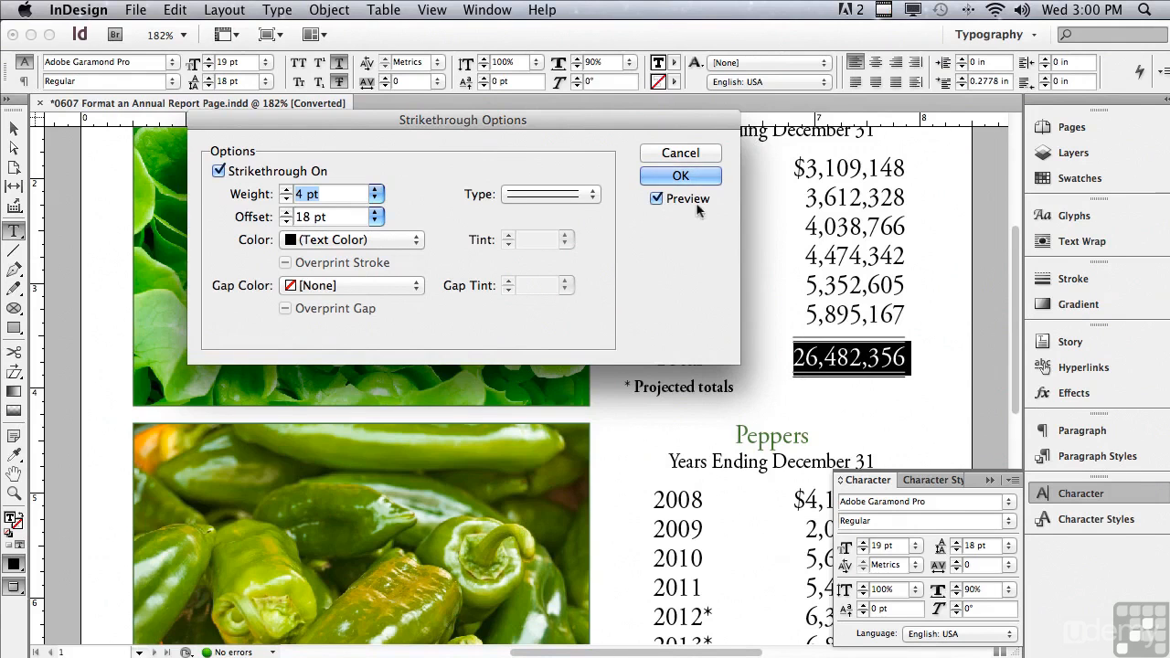
{"action": "left_click", "coordinate": [682, 177]}
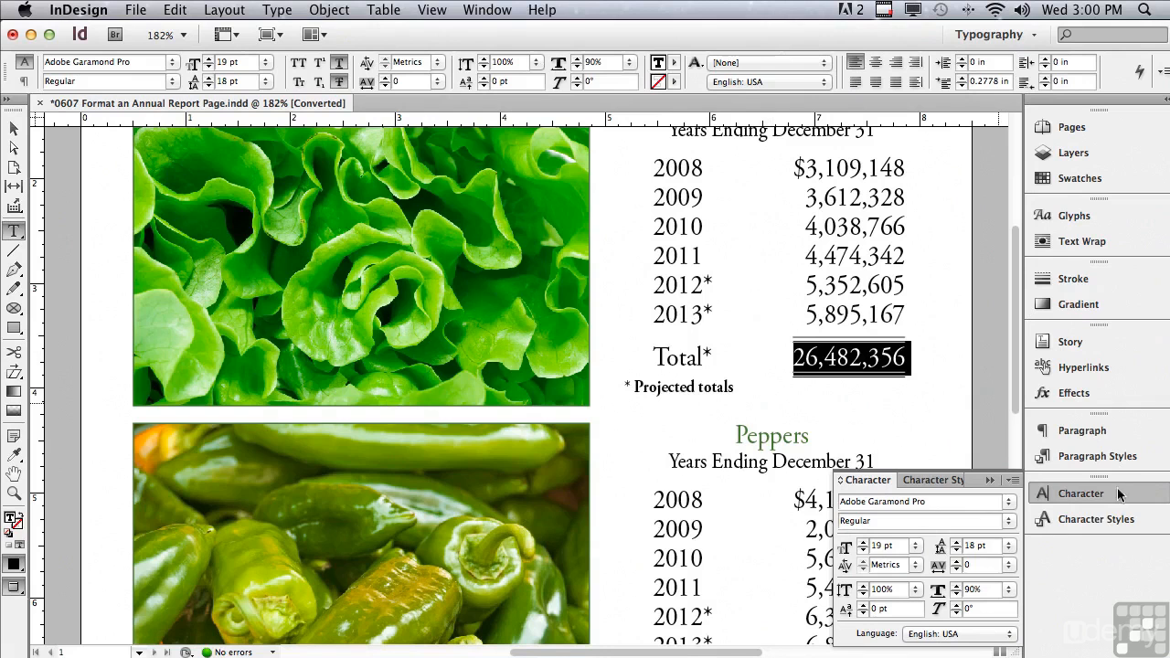
Create a character style named Total from the formatted Lettuce total and apply it to the selection.
{"action": "left_click", "coordinate": [1093, 520]}
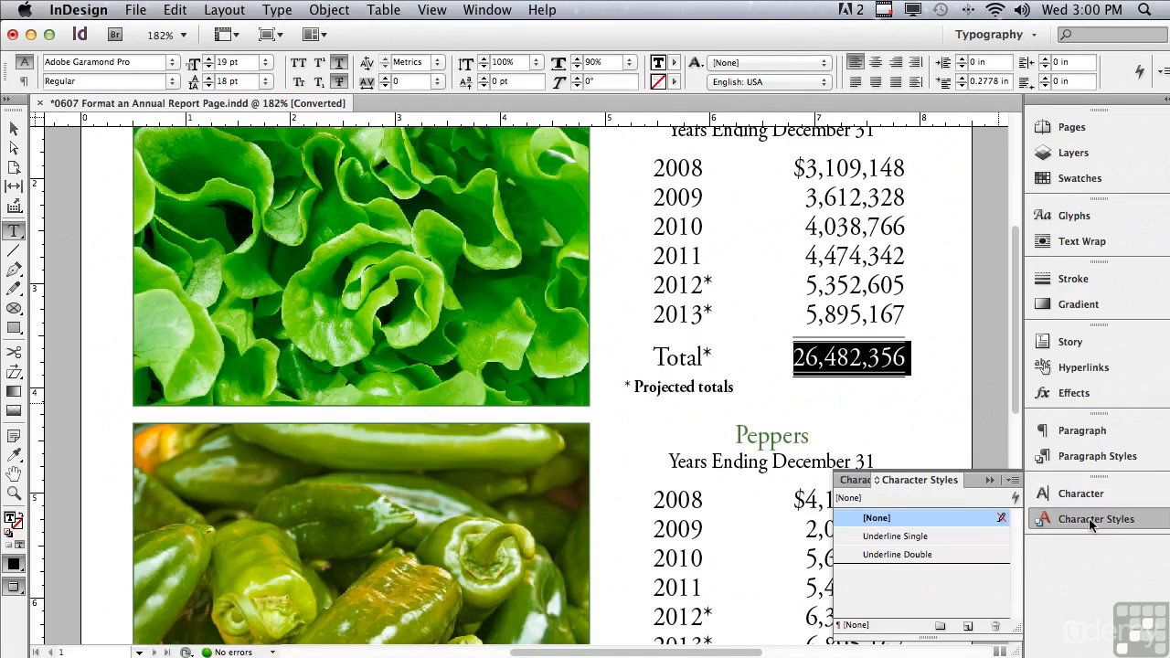
{"action": "left_click", "coordinate": [1013, 480]}
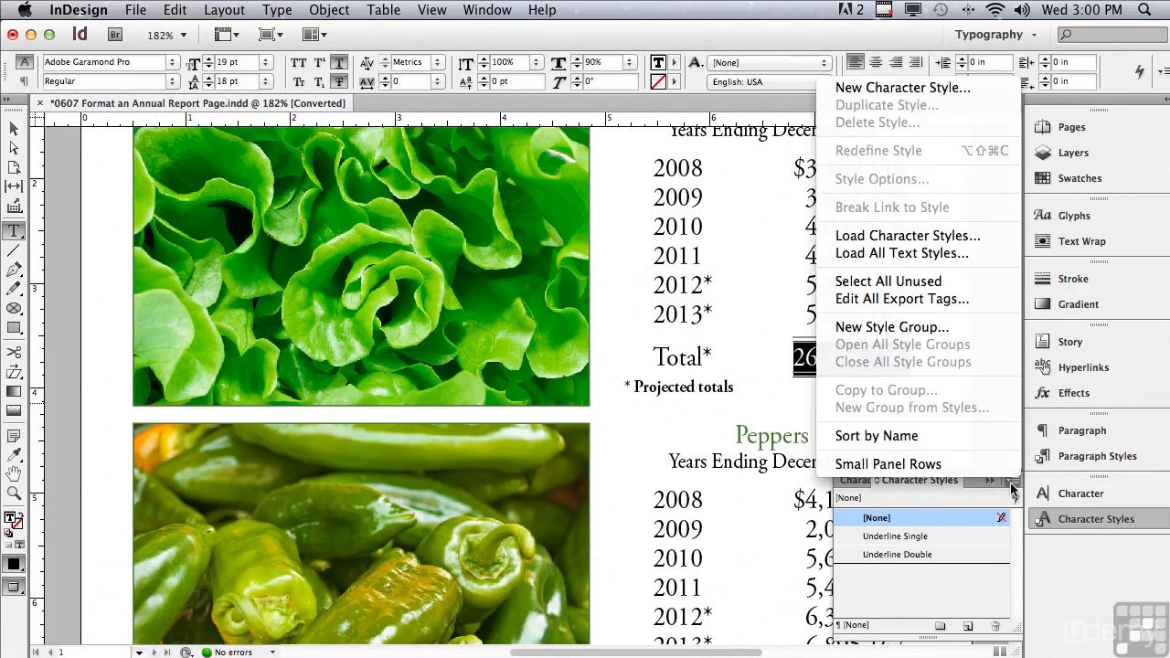
{"action": "left_click", "coordinate": [903, 91]}
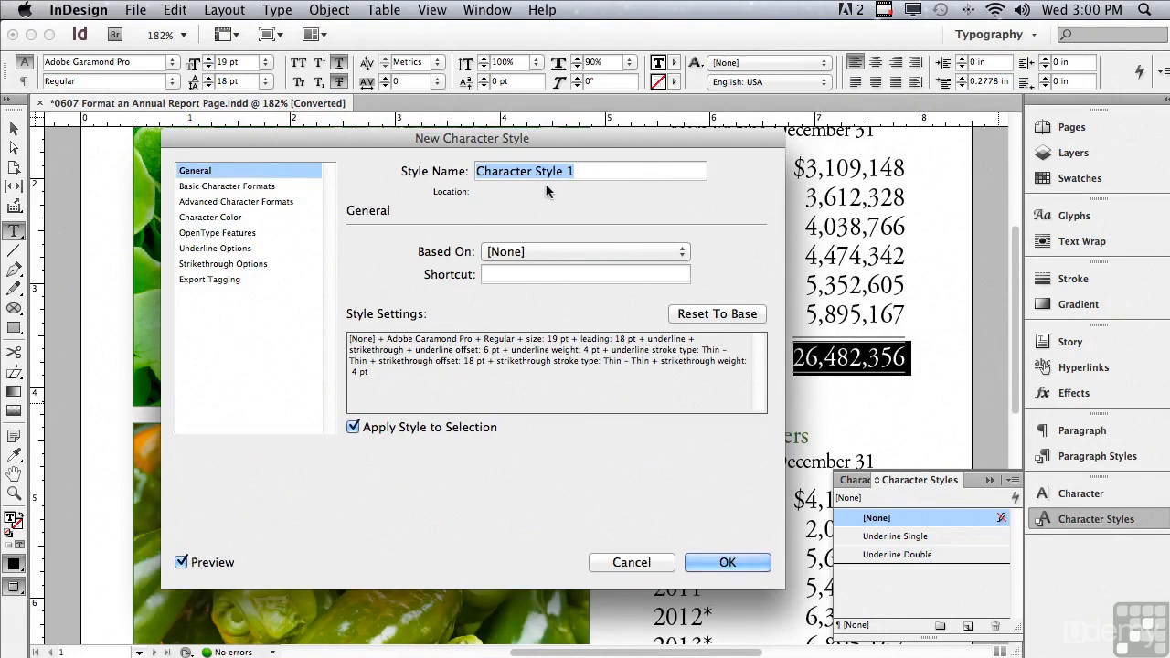
{"action": "type", "text": "Total"}
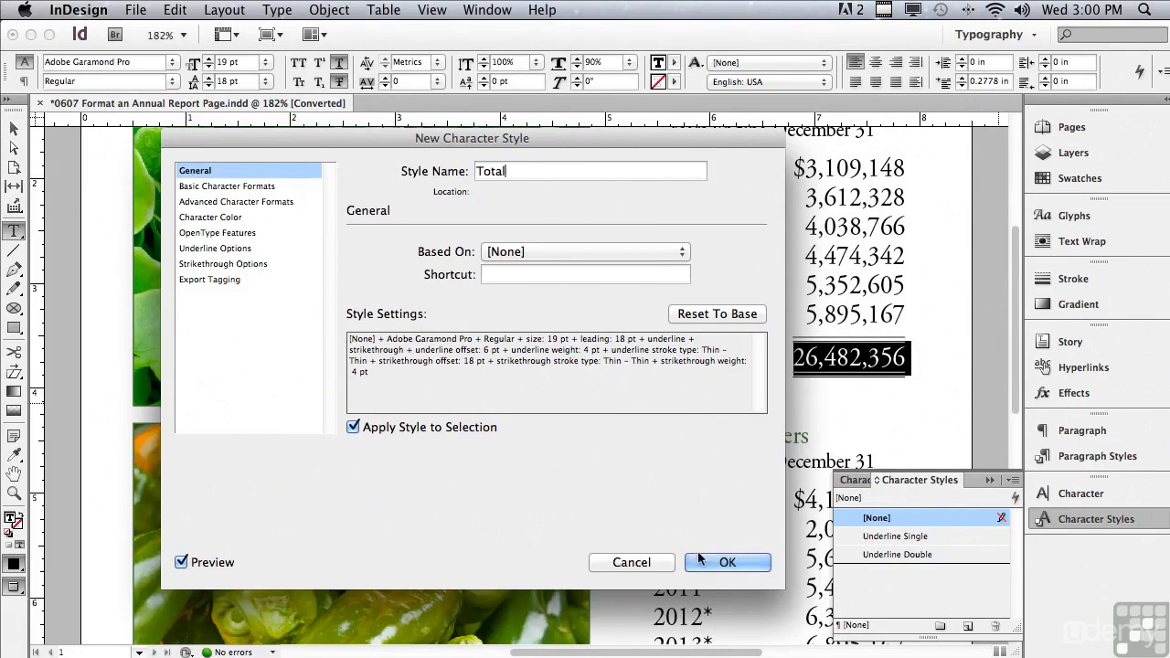
{"action": "left_click", "coordinate": [702, 565]}
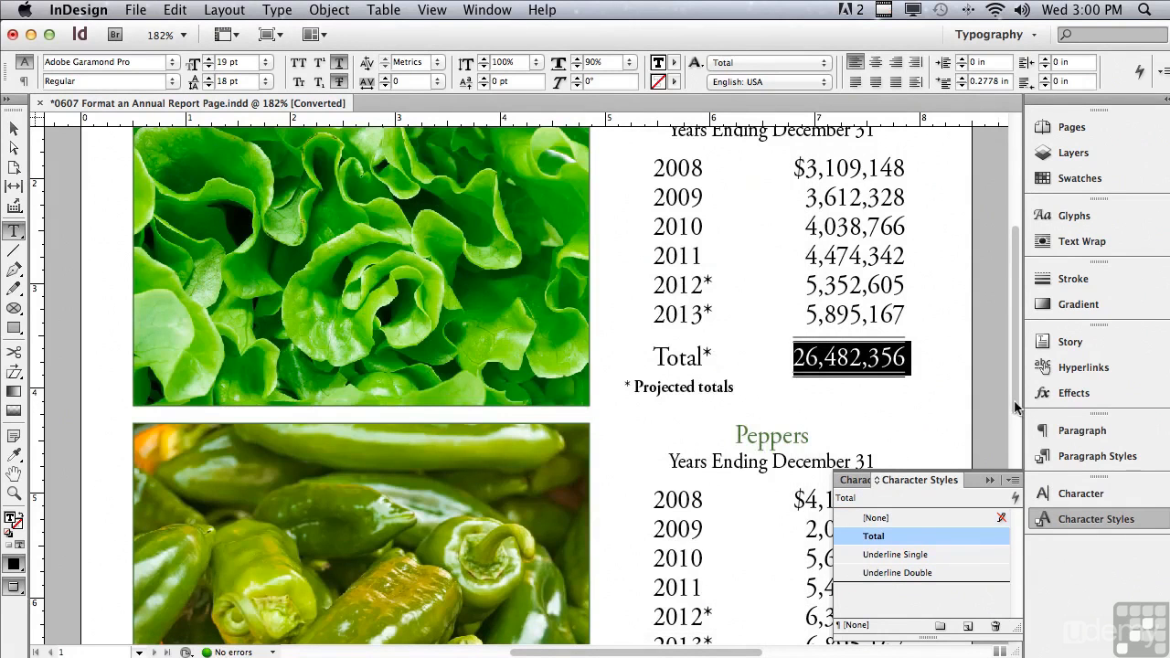
Apply the Total character style to the total amount in the Peppers table.
{"action": "scroll", "coordinate": [1012, 414], "scroll_direction": "down", "scroll_amount": 2}
{"action": "scroll", "coordinate": [1013, 414], "scroll_direction": "down", "scroll_amount": 10}
{"action": "left_click", "coordinate": [791, 372]}
{"action": "left_click_drag", "start_coordinate": [790, 373], "coordinate": [913, 375]}
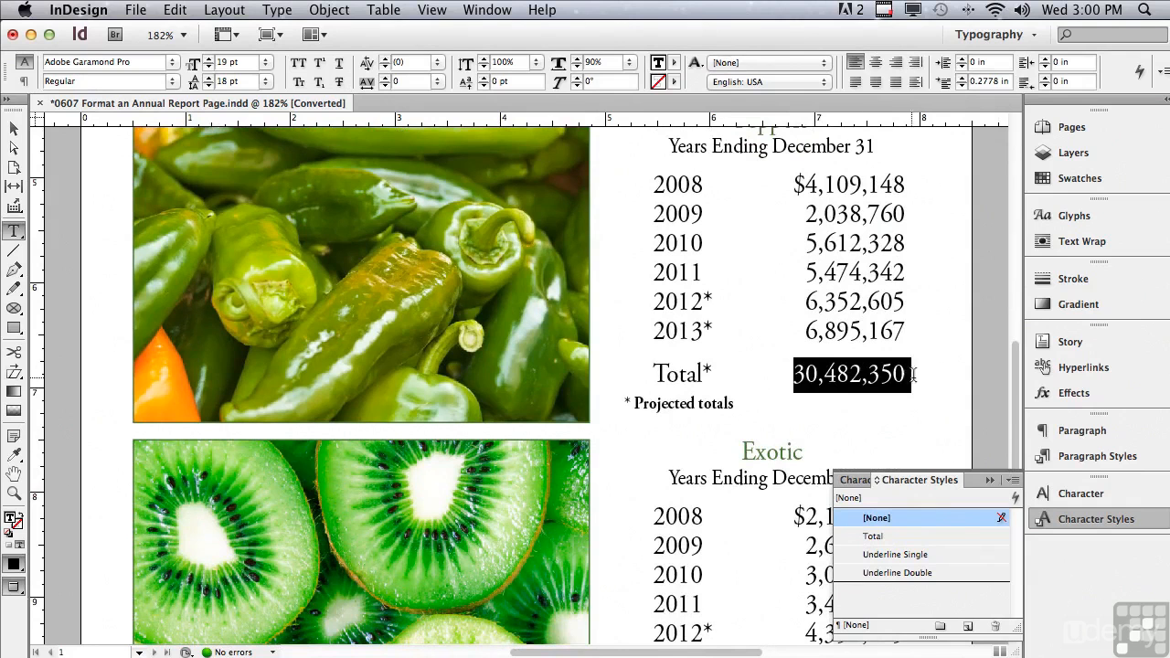
{"action": "left_click", "coordinate": [875, 538]}
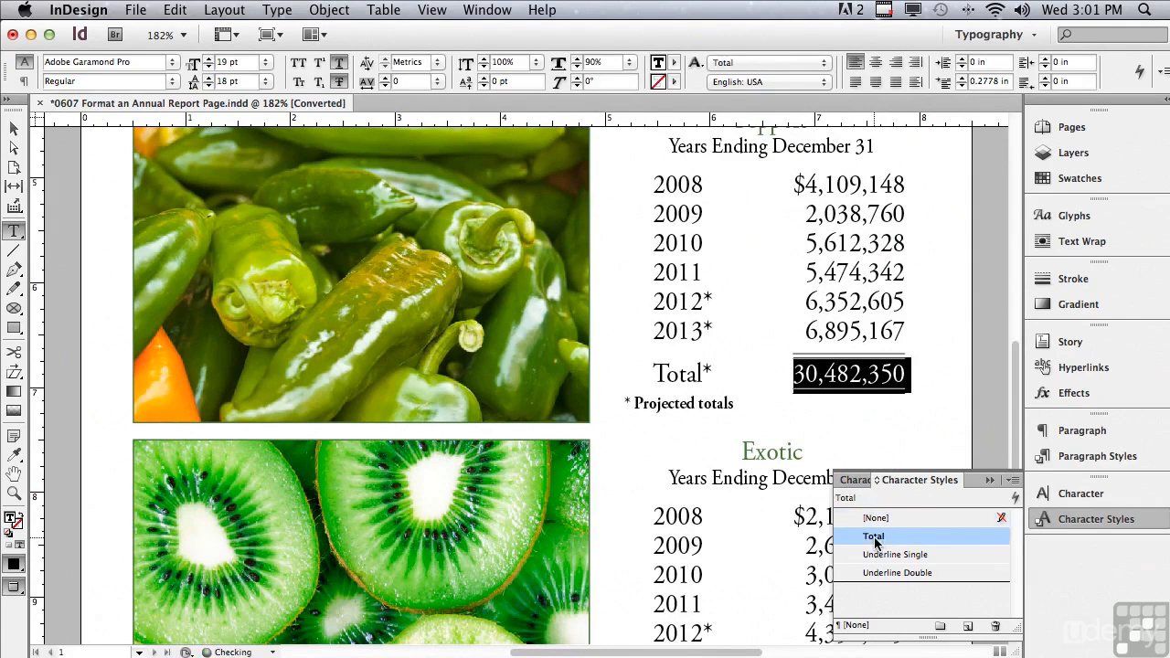
Apply the Total character style to the total amount in the Exotic table.
{"action": "scroll", "coordinate": [1014, 411], "scroll_direction": "down", "scroll_amount": 5}
{"action": "scroll", "coordinate": [996, 411], "scroll_direction": "down", "scroll_amount": 3}
{"action": "left_click_drag", "start_coordinate": [793, 409], "coordinate": [909, 413]}
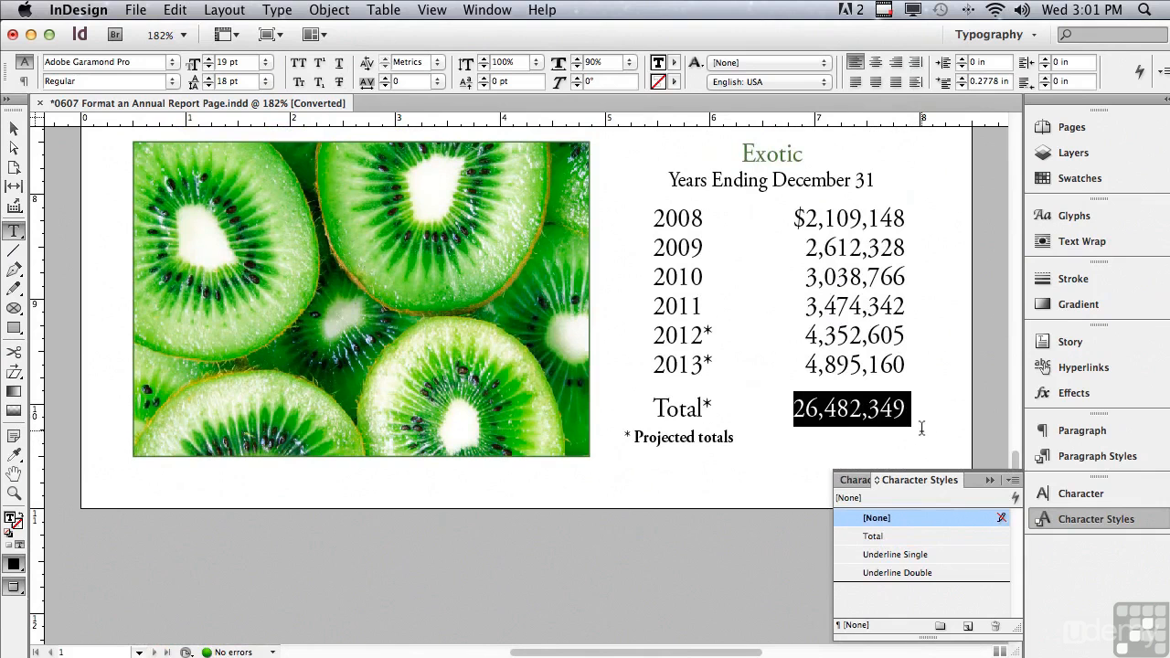
{"action": "left_click", "coordinate": [873, 535]}
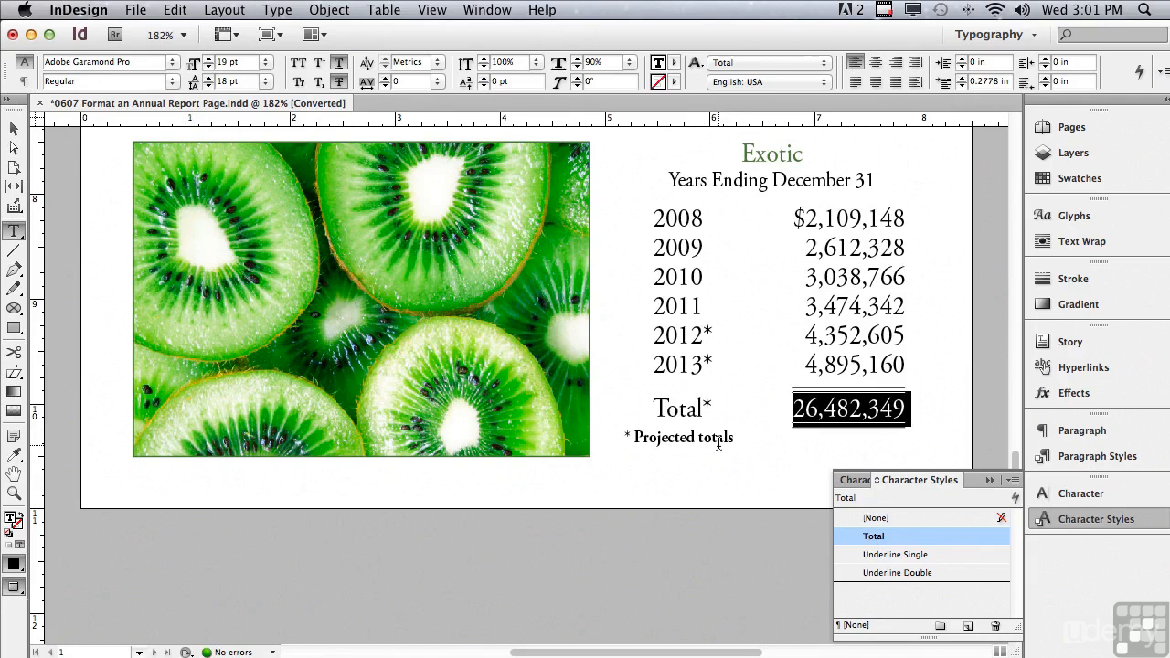
Set the tracking of the Lettuce heading above the first table to 0.
{"action": "left_click_drag", "start_coordinate": [1016, 464], "coordinate": [1045, 172]}
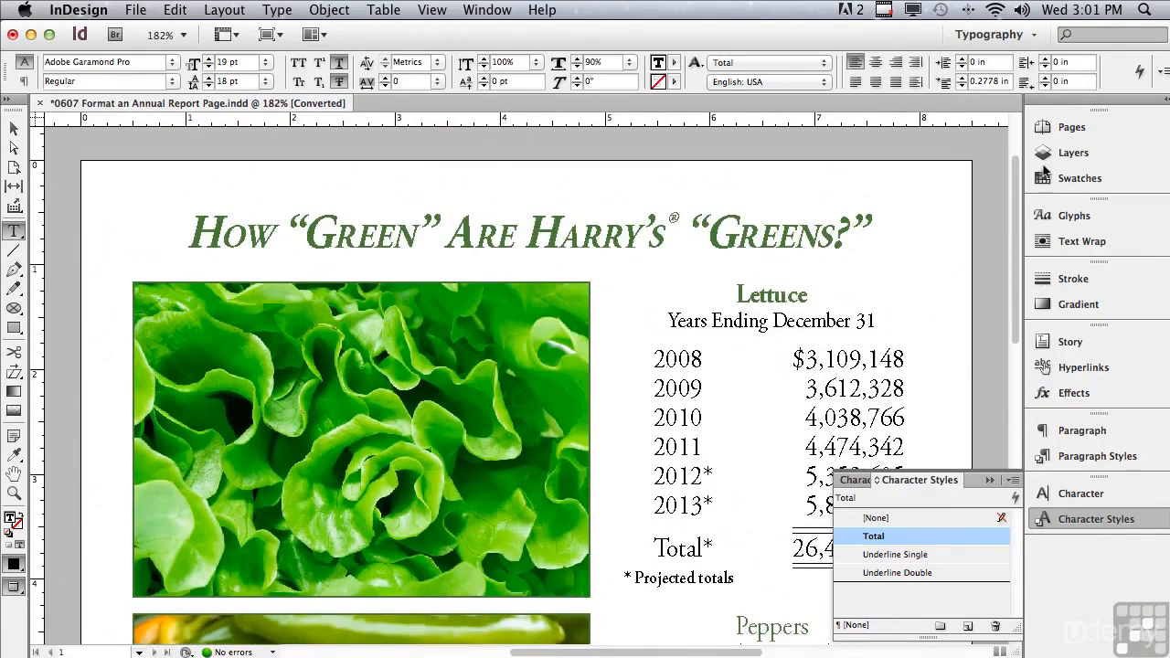
{"action": "left_click_drag", "start_coordinate": [735, 294], "coordinate": [831, 296]}
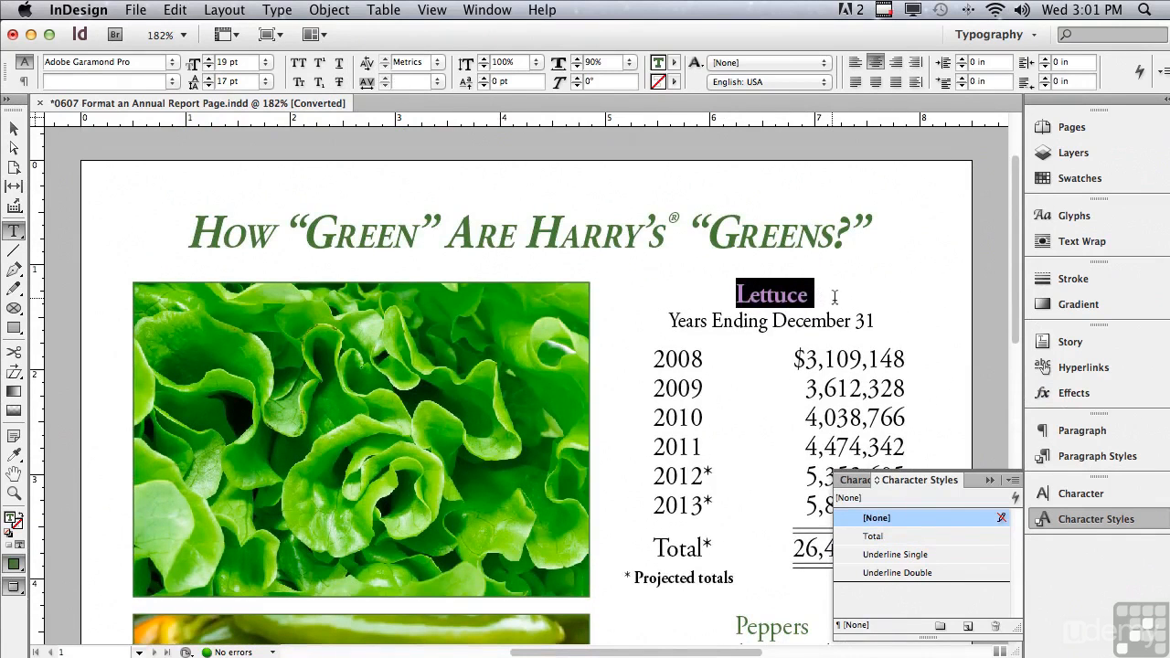
{"action": "left_click", "coordinate": [1062, 494]}
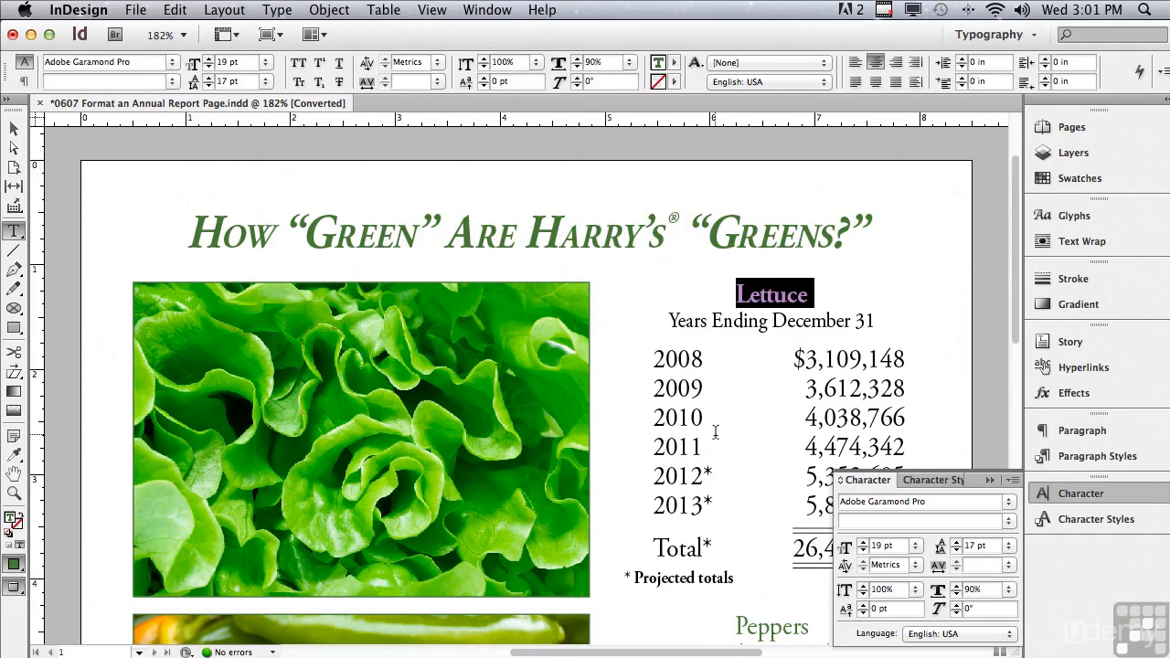
{"action": "left_click", "coordinate": [982, 565]}
{"action": "type", "text": "0"}
{"action": "key", "text": "Return"}
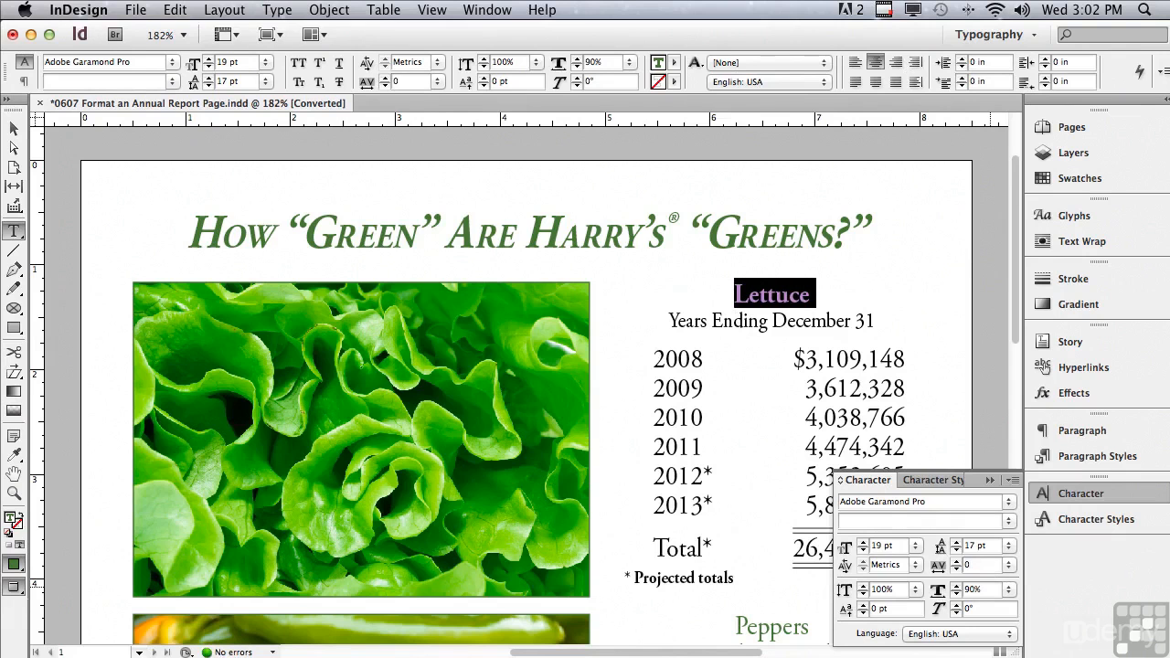